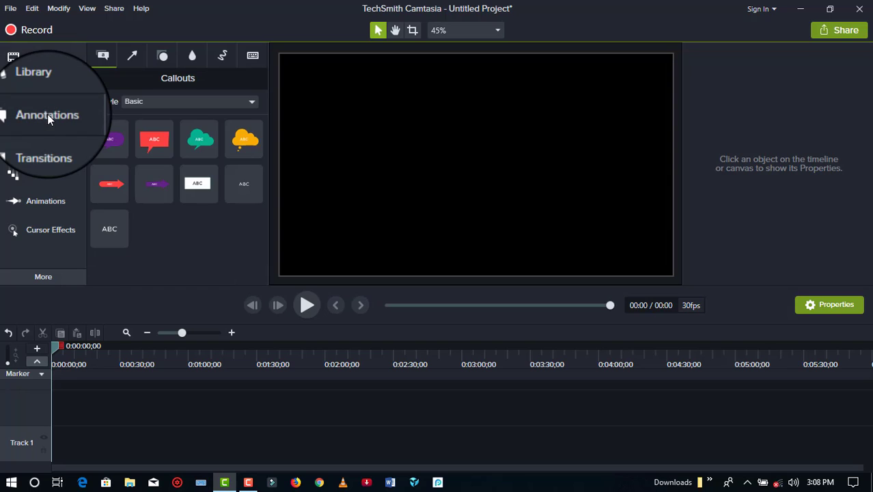
Step: Look through the Library, Annotations, Transitions, Behaviors, Animations, Cursor Effects and Media collections and the list of additional tools
left_click(59, 88)
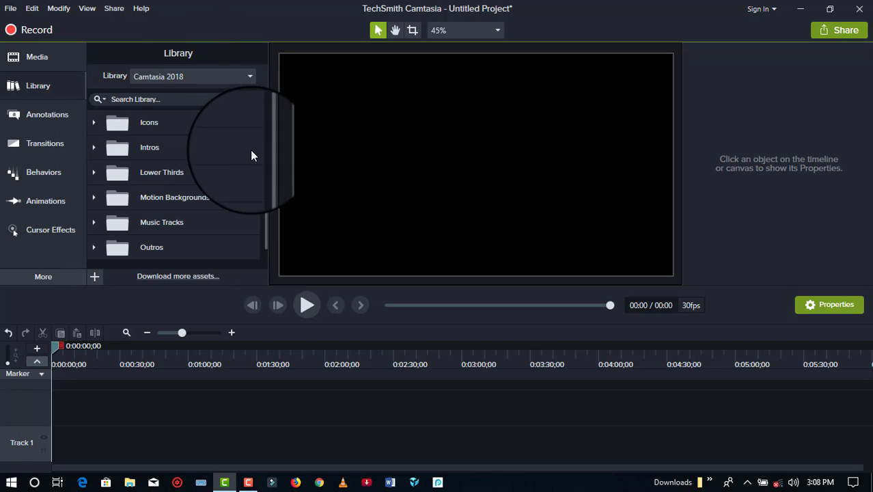
scroll(188, 166, "down", 1)
scroll(138, 240, "up", 1)
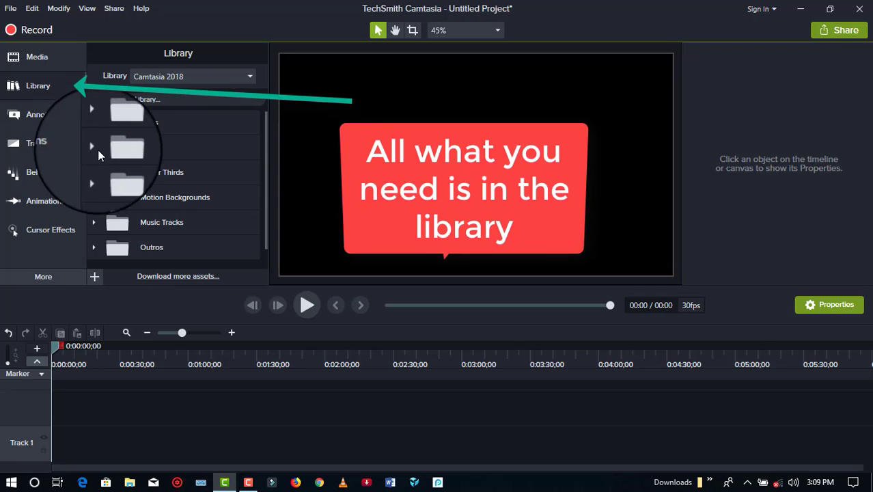
scroll(116, 164, "down", 1)
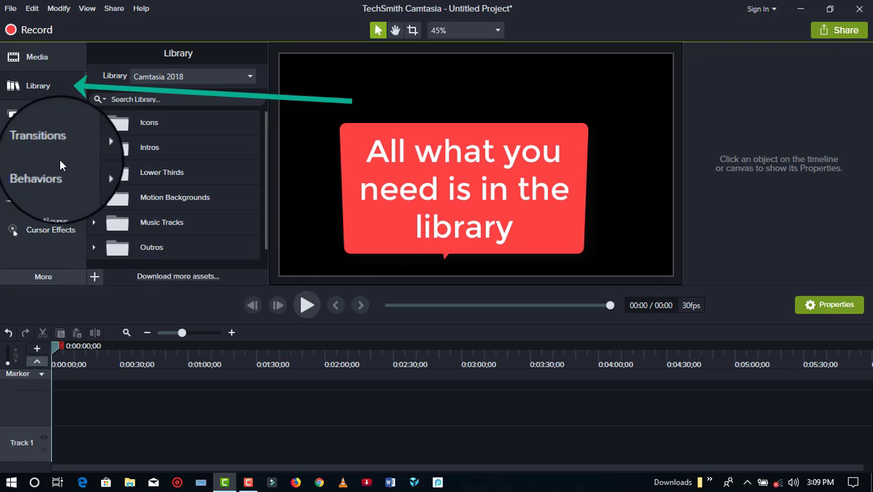
left_click(46, 116)
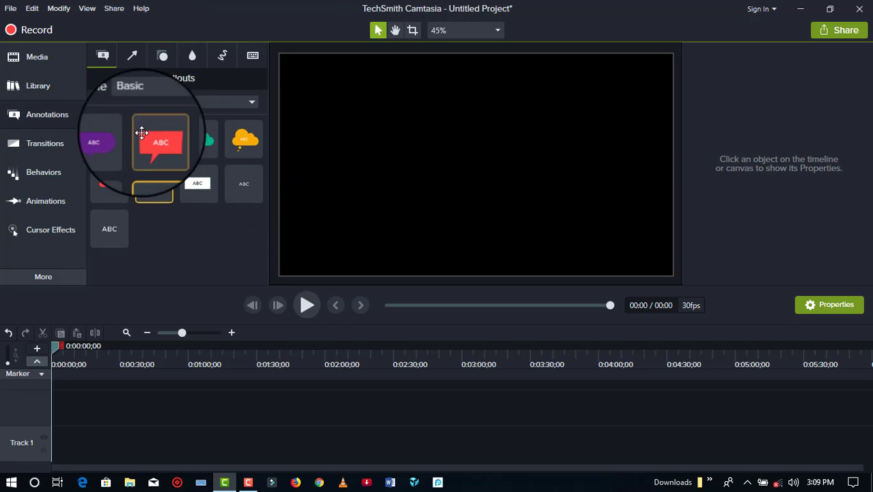
left_click(46, 143)
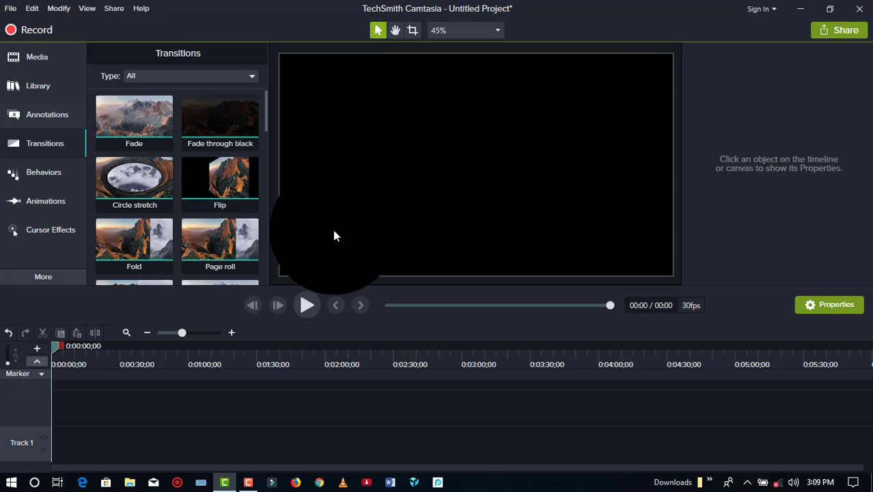
scroll(136, 212, "down", 1)
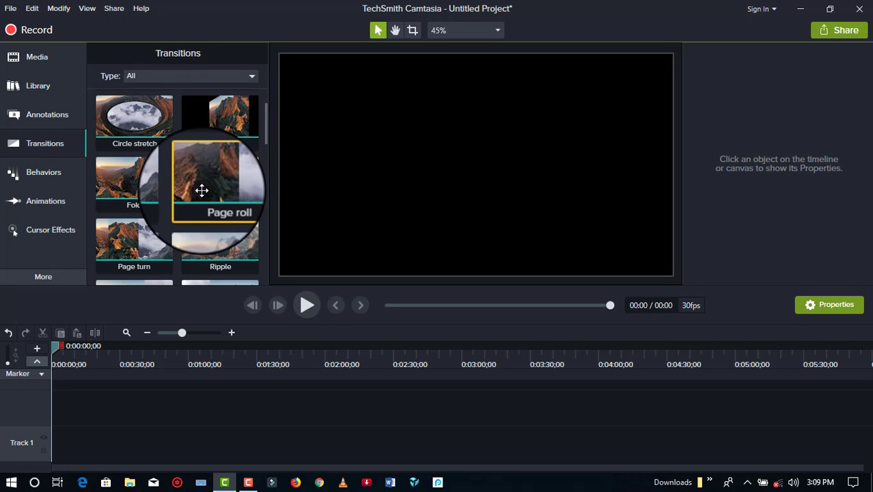
left_click(28, 175)
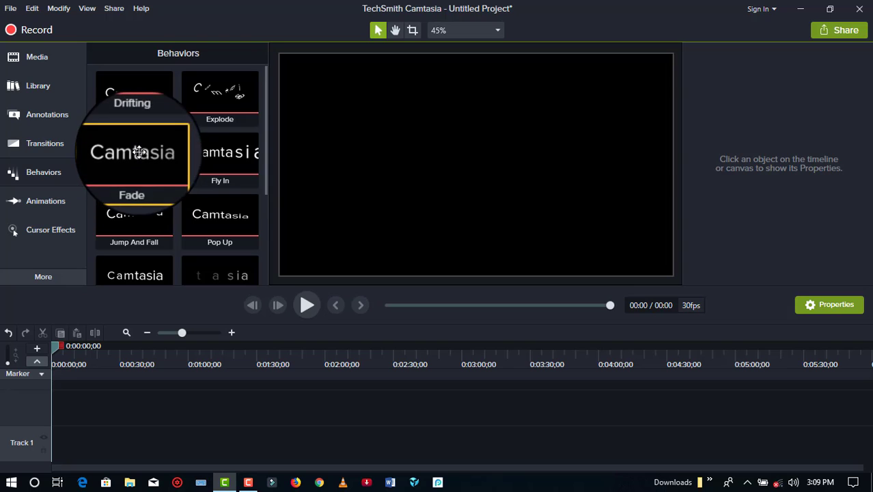
left_click(64, 200)
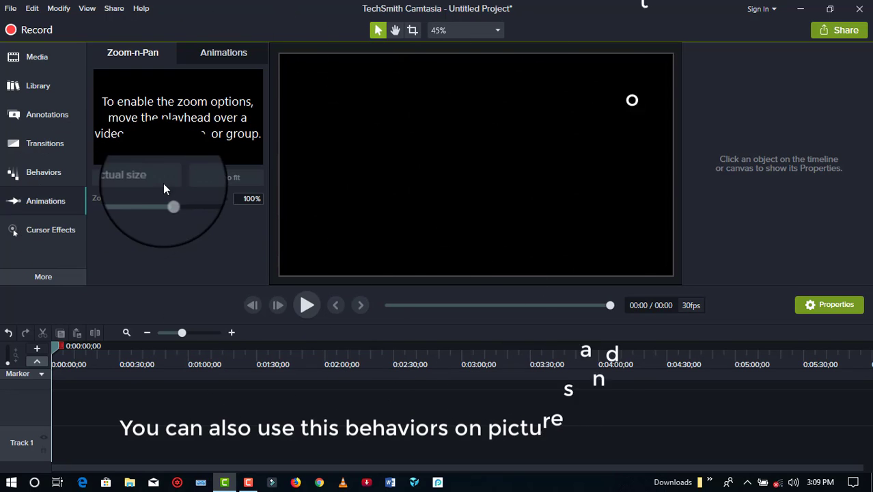
left_click(52, 230)
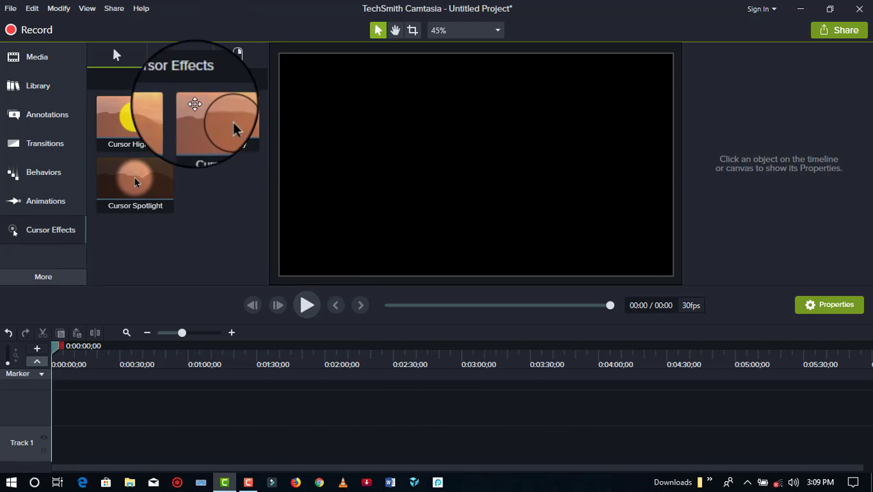
left_click(54, 63)
left_click(51, 270)
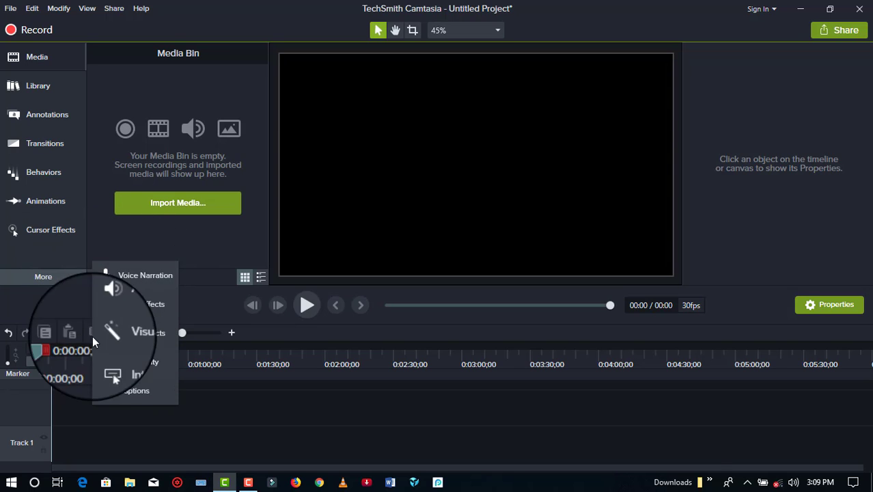
left_click(54, 302)
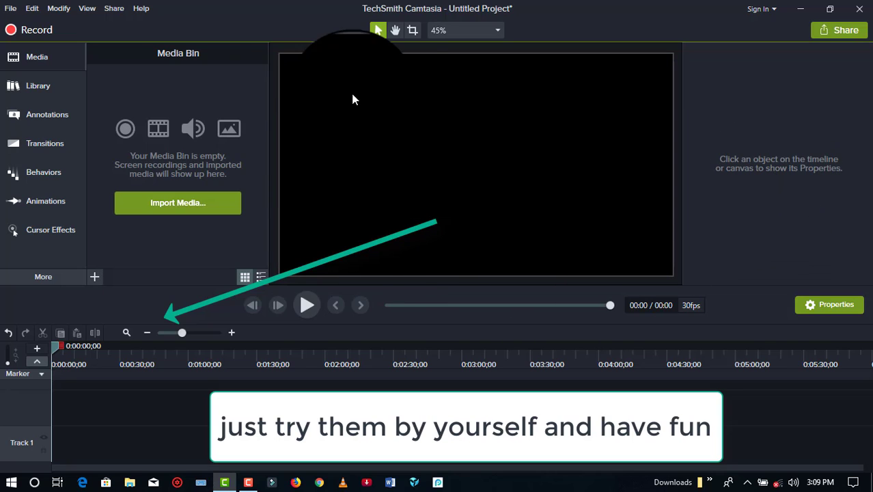
Step: Try smaller and larger zoom levels on the empty canvas and set its zoom to Fit
left_click_drag(294, 65, 680, 269)
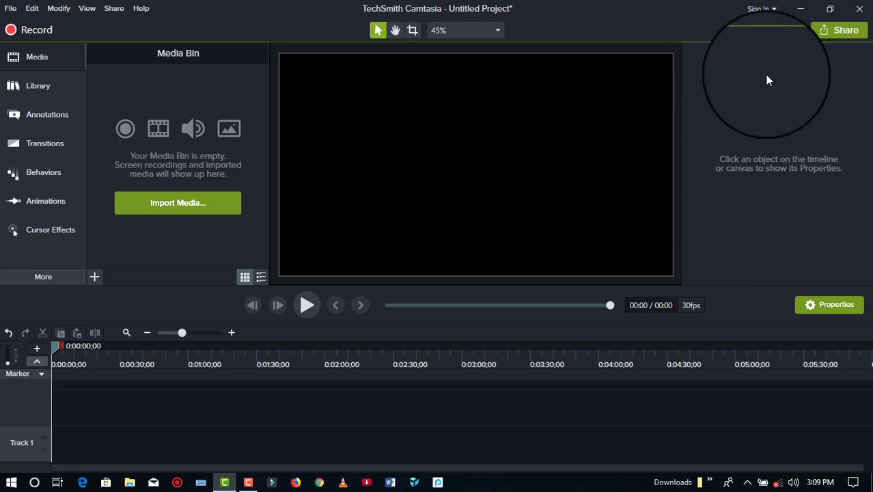
scroll(523, 209, "down", 2)
scroll(523, 213, "down", 2)
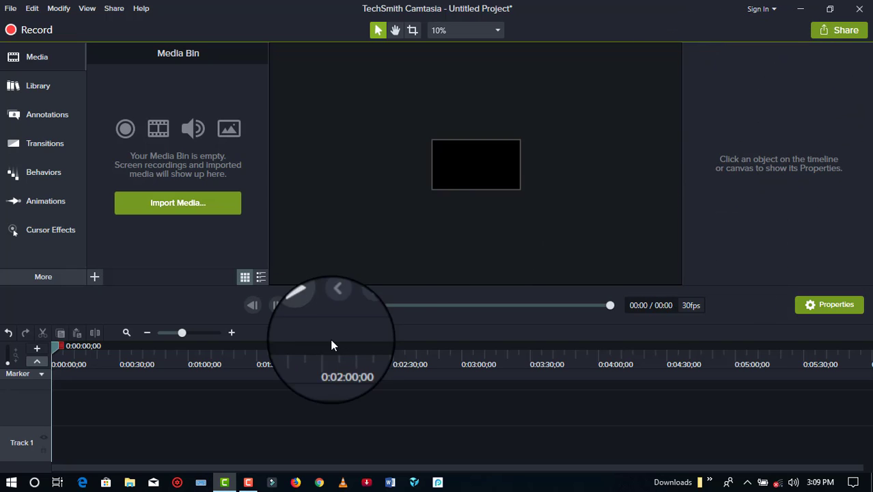
scroll(404, 212, "up", 4)
scroll(403, 207, "down", 2)
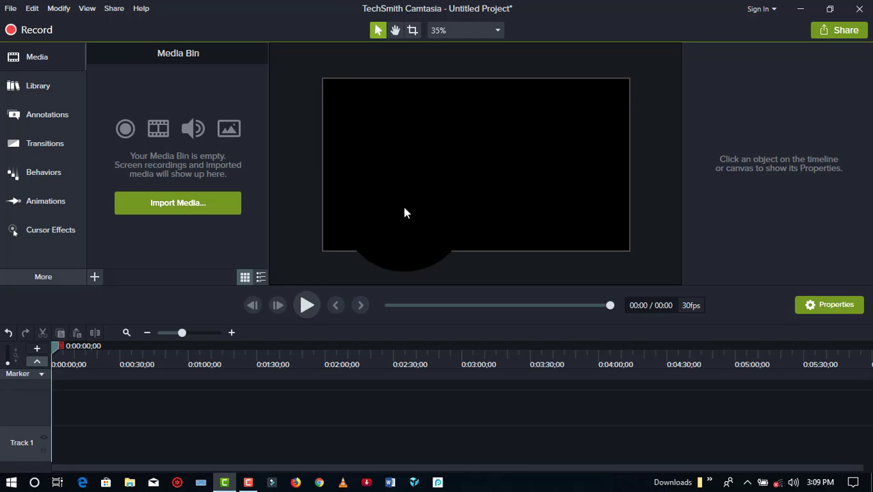
left_click_drag(75, 391, 856, 465)
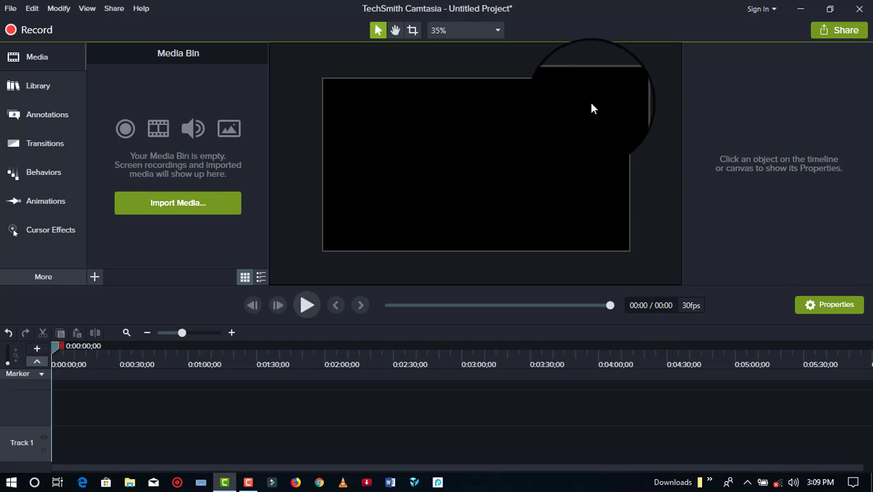
left_click(451, 30)
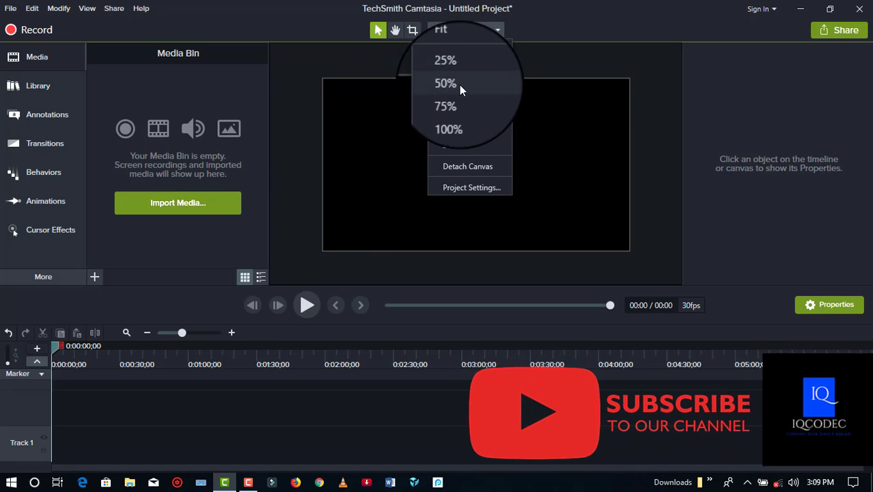
left_click(452, 45)
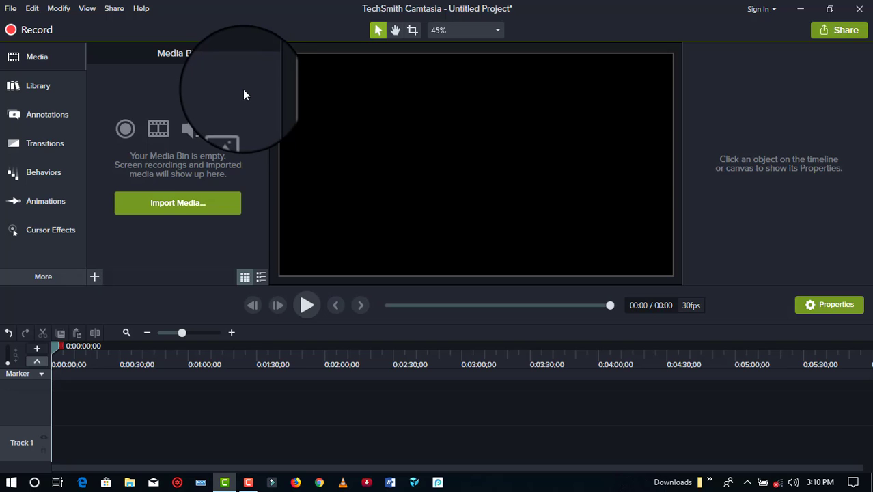
Step: Import the logo image IQCODEC(1).png from the Youtube logo folder into the media bin
left_click(196, 204)
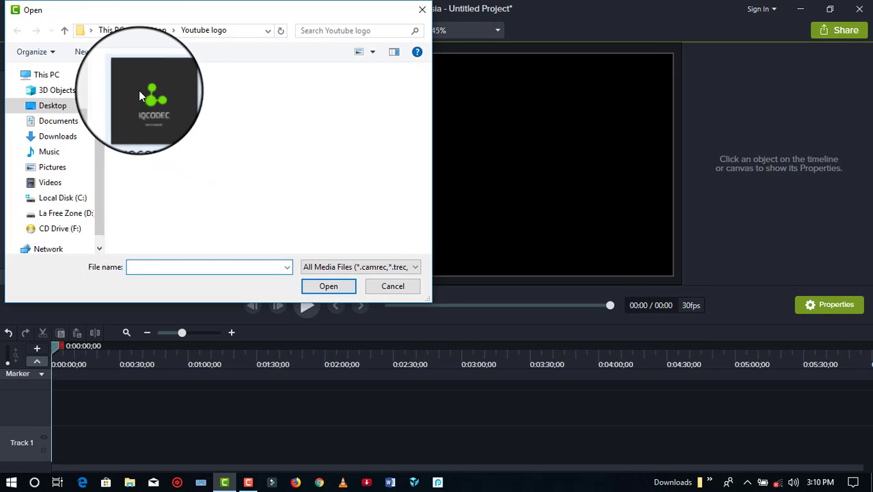
left_click(147, 96)
left_click(326, 285)
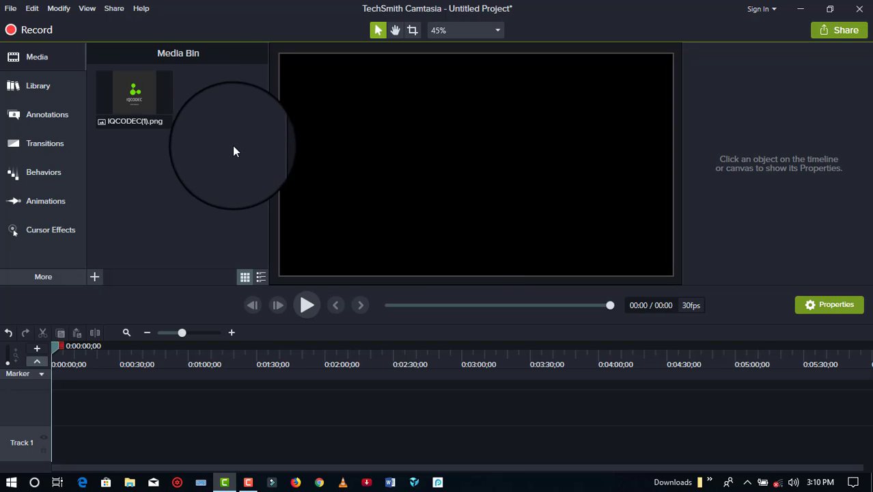
Step: Add the squarepegs intro from the Camtasia 2018 library's Intros folder to the start of Track 2
left_click(39, 85)
scroll(171, 180, "down", 1)
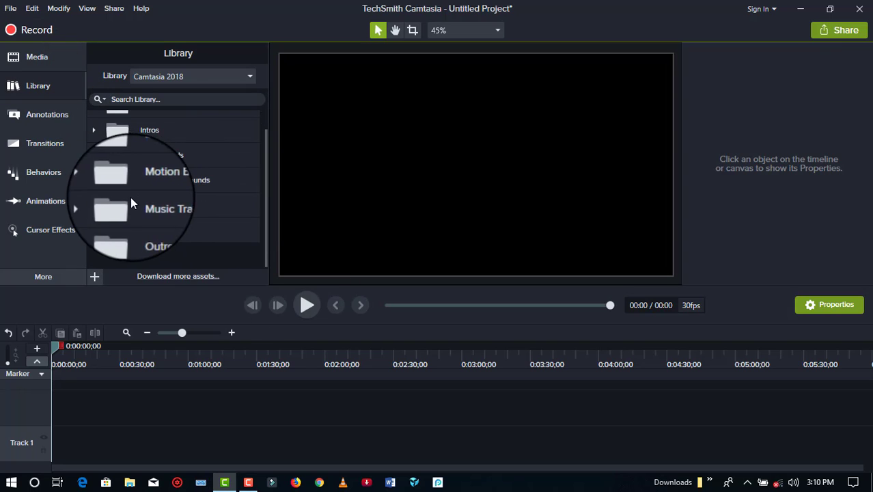
scroll(128, 191, "up", 1)
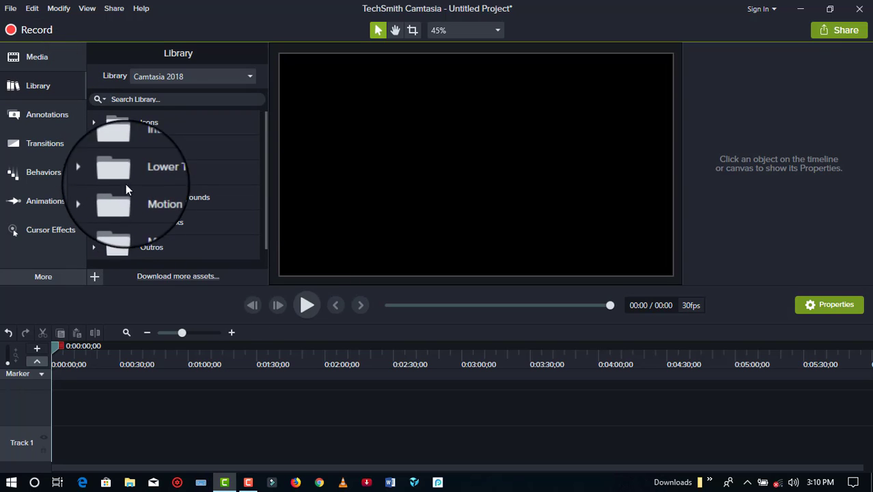
left_click(95, 145)
scroll(155, 196, "down", 5)
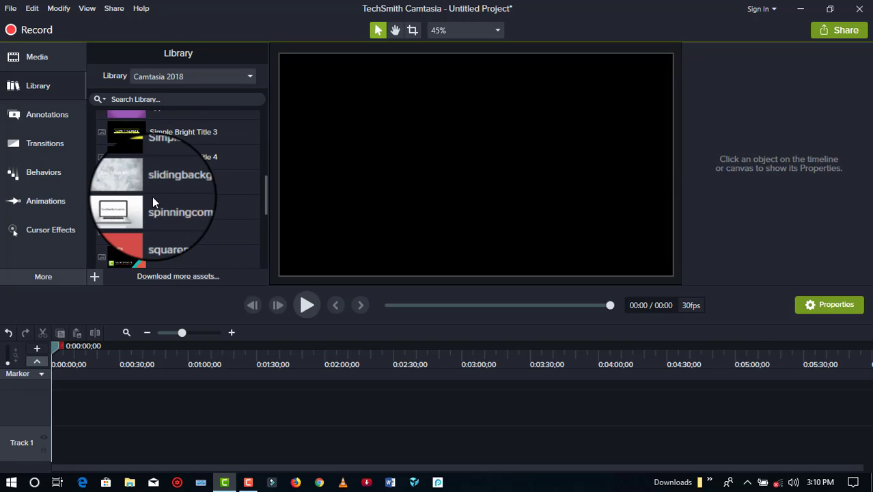
scroll(153, 196, "down", 3)
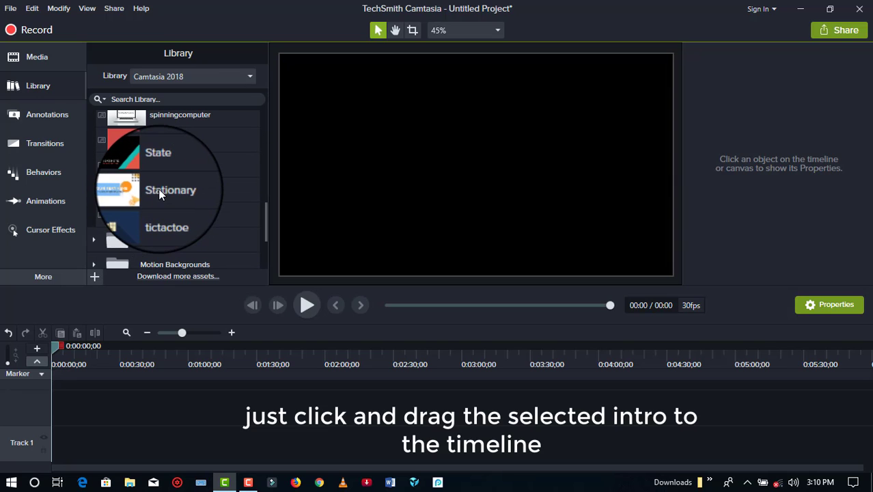
scroll(158, 189, "up", 2)
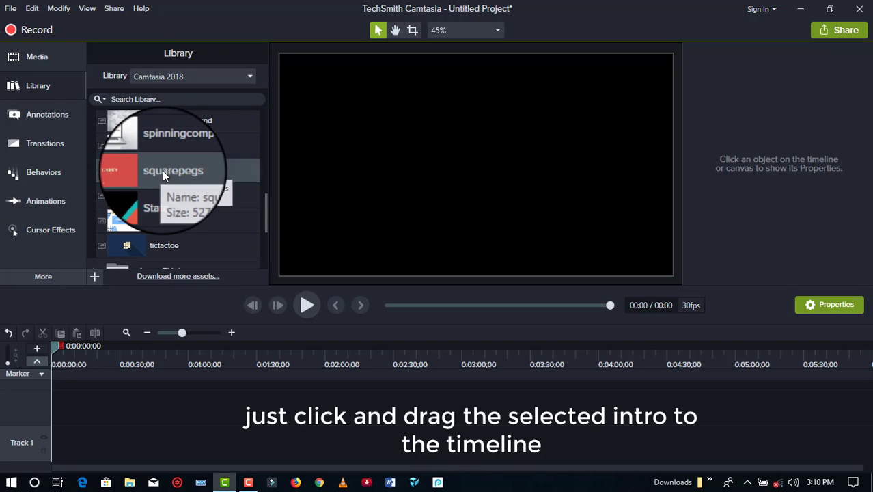
left_click_drag(162, 171, 54, 414)
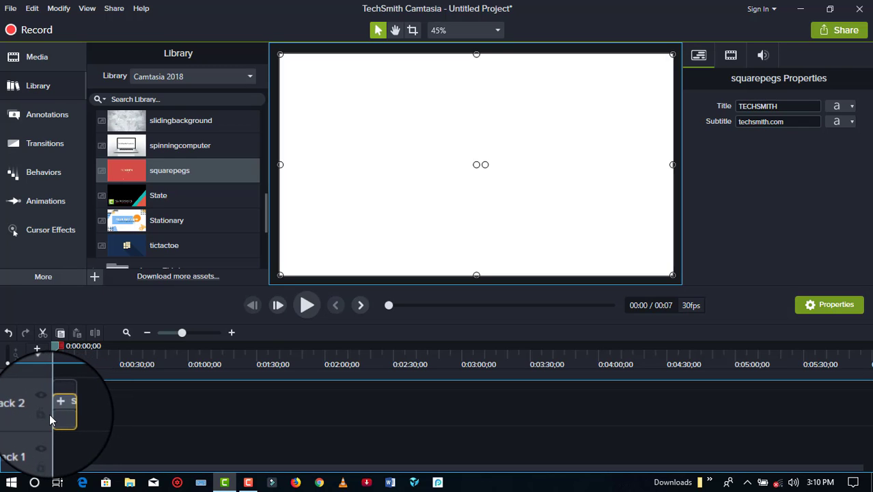
Step: Preview the squarepegs intro and return the playhead to the start of the timeline
left_click(310, 308)
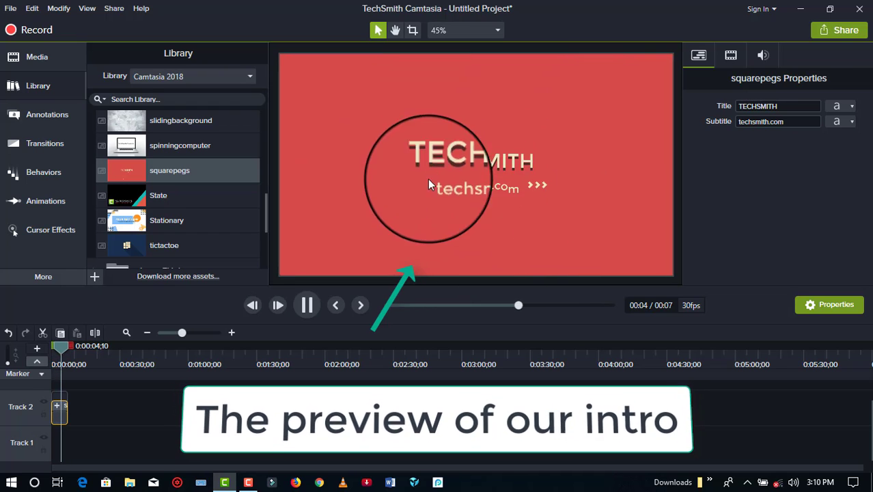
left_click(306, 305)
left_click_drag(589, 305, 381, 335)
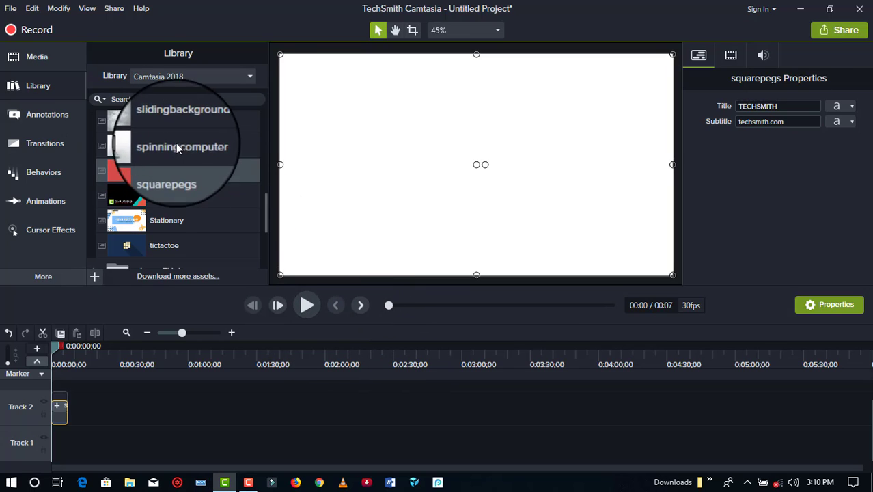
Step: Play the intro to about 5 seconds, where its texts are displayed, and change the title to "IQcodec"
left_click(306, 309)
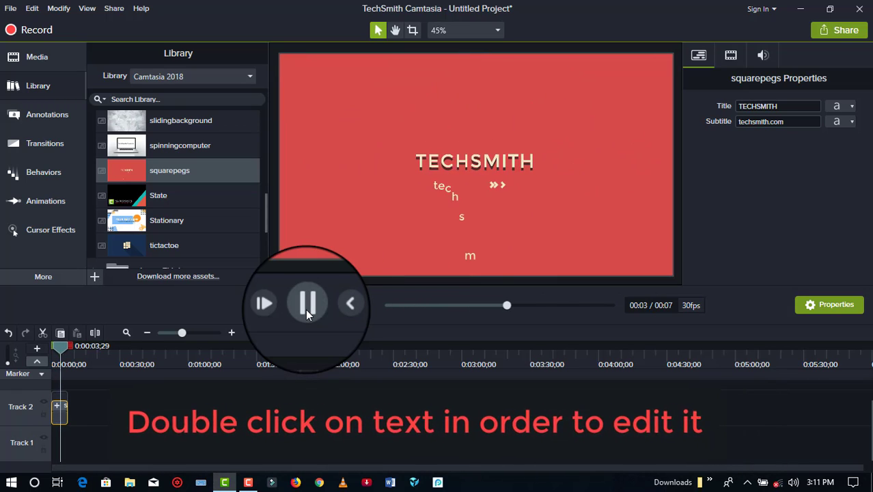
left_click(306, 309)
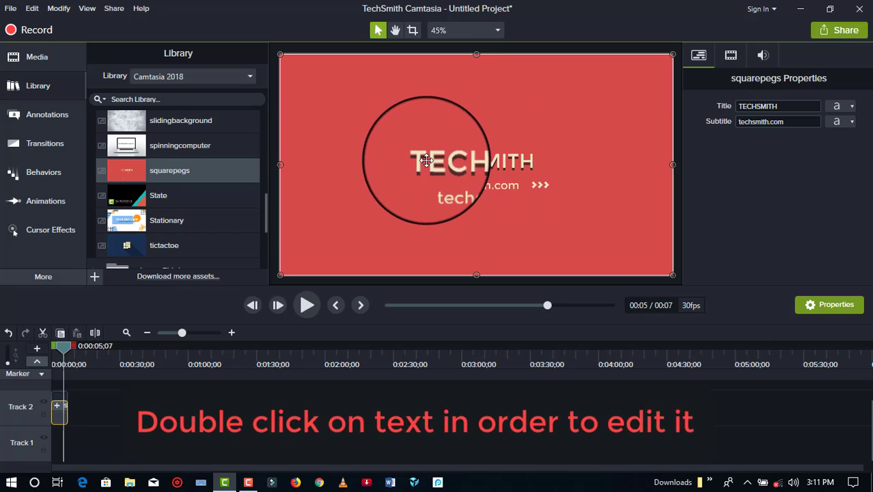
double_click(435, 163)
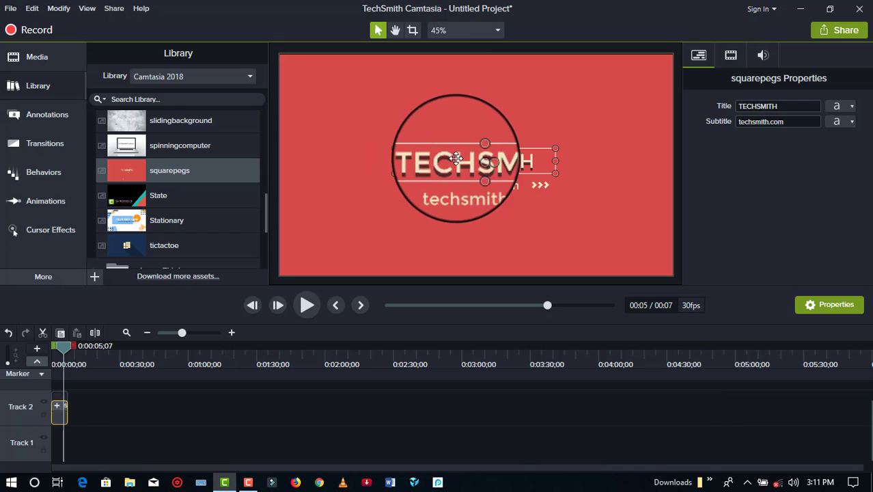
double_click(545, 159)
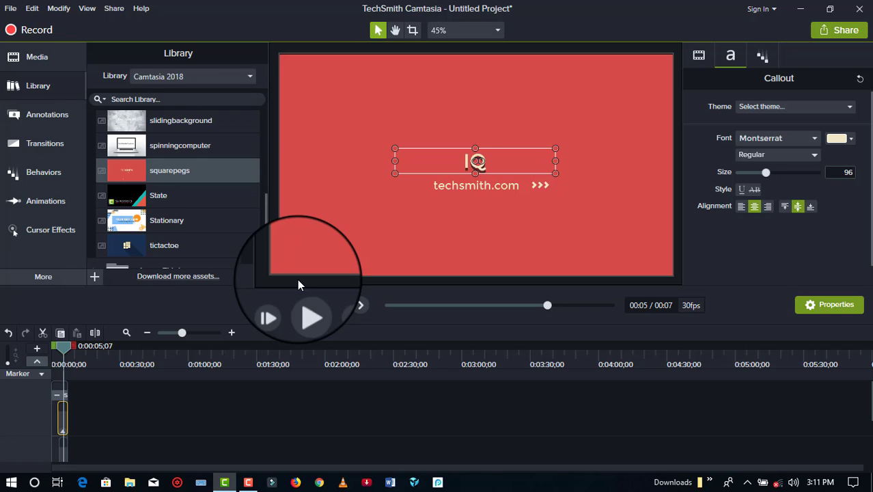
type("IQcodec")
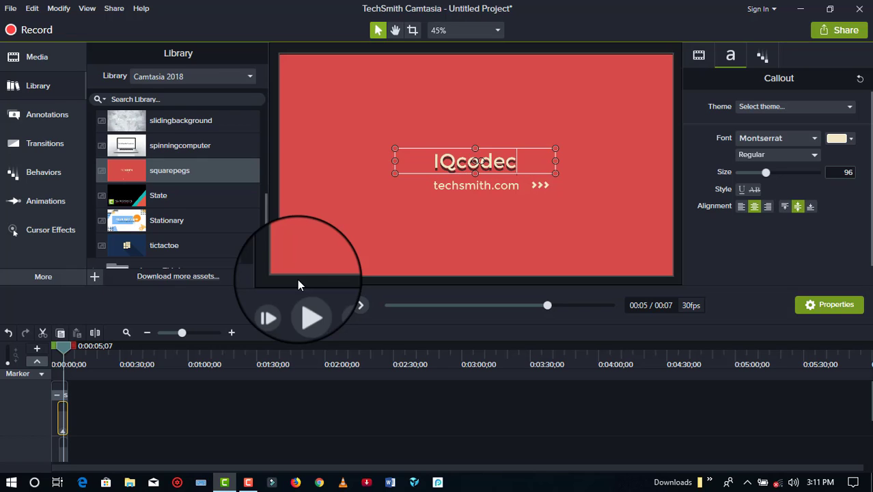
Step: Change the intro's subtitle text to "Coding our Daily Bread"
left_click(507, 183)
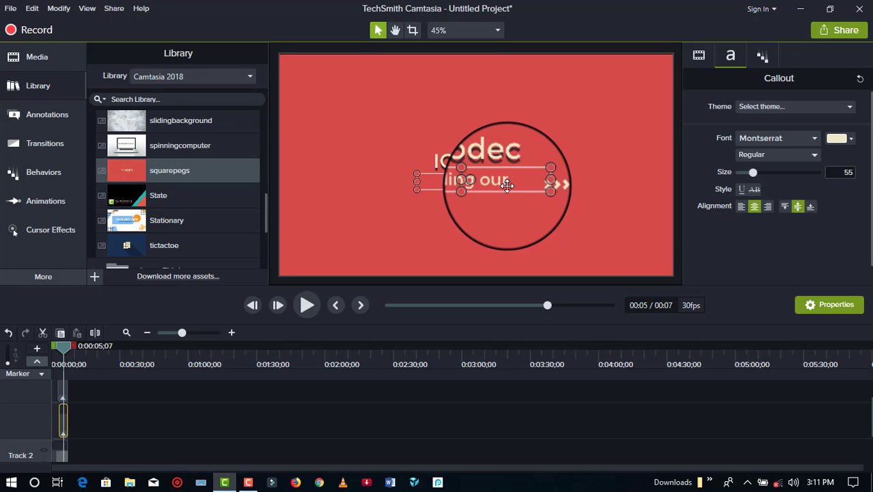
key("BackSpace")
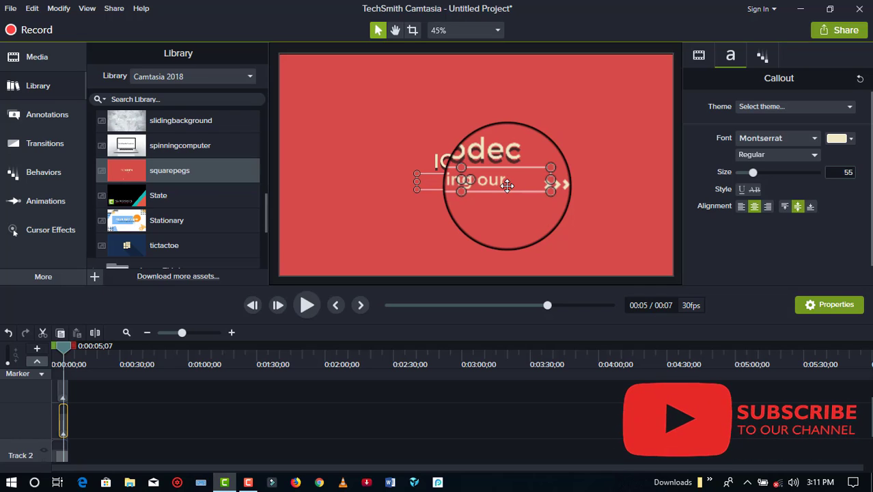
type("Daily B")
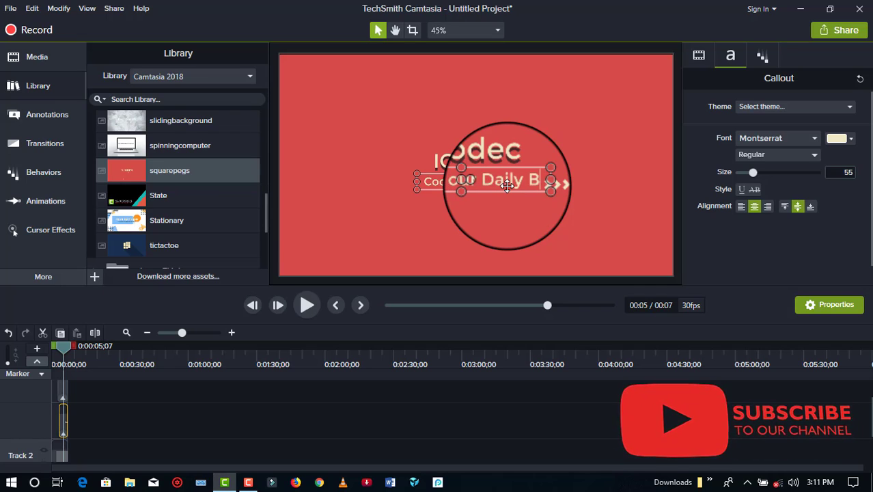
type("read")
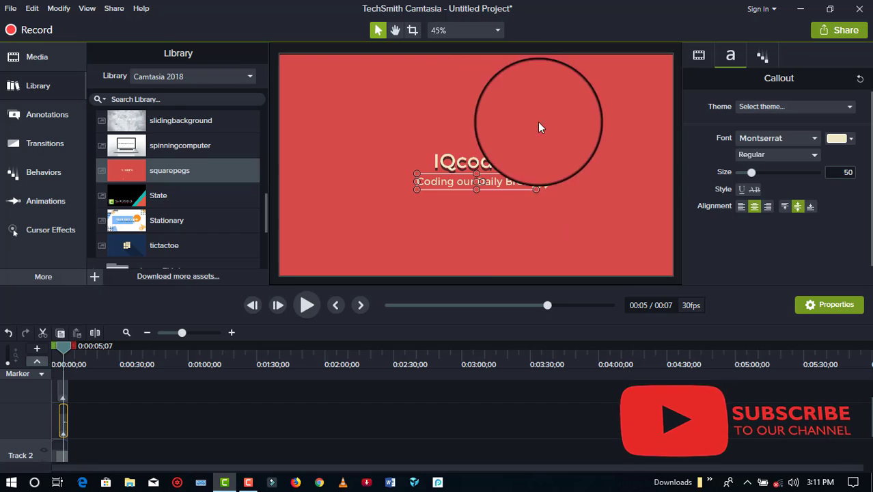
left_click(581, 181)
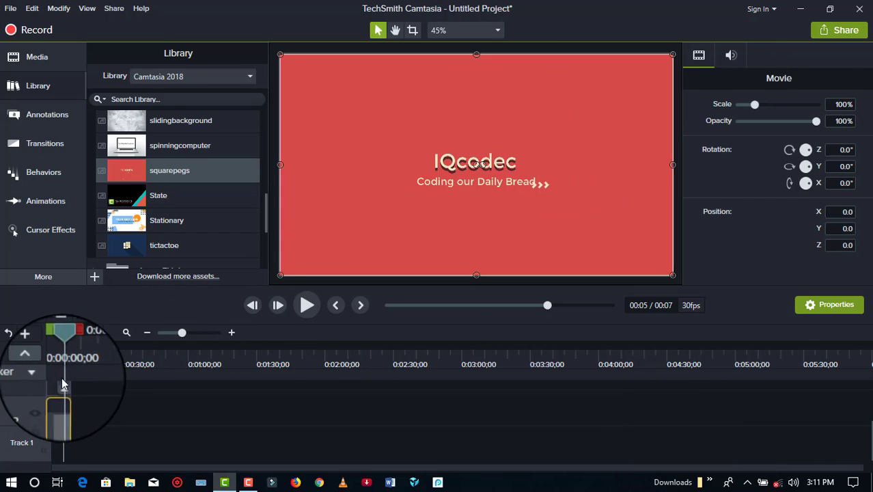
Step: Preview the edited intro from the start of the timeline and pause it at about 6 seconds
left_click_drag(59, 350, 52, 350)
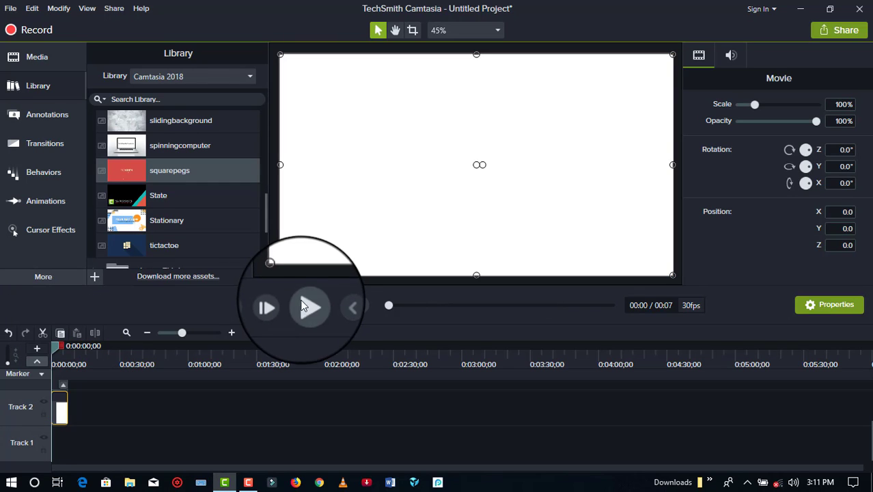
left_click(302, 305)
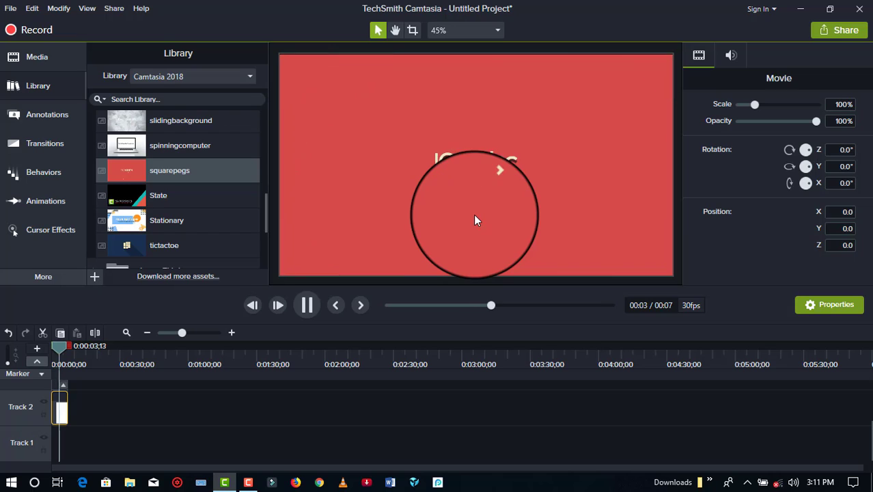
left_click(306, 306)
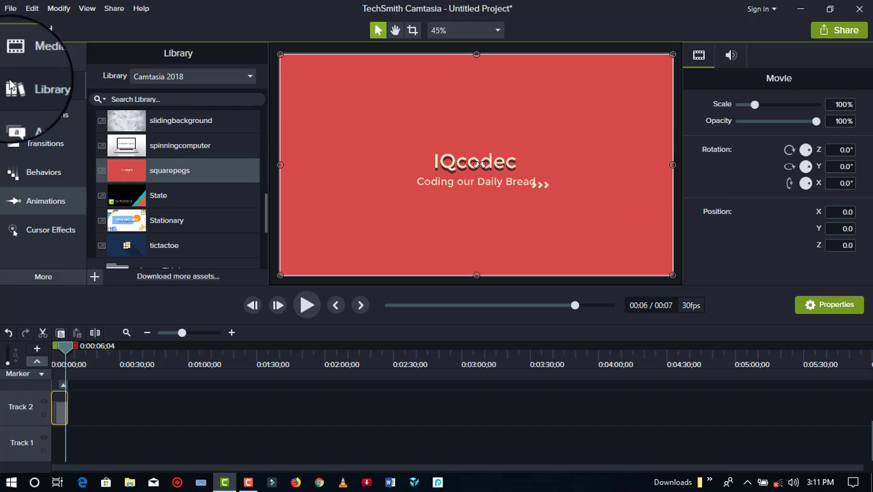
Step: Place the IQCODEC(1).png logo on the canvas beside the title at about 6 seconds and scale it down to about 41%
left_click(32, 69)
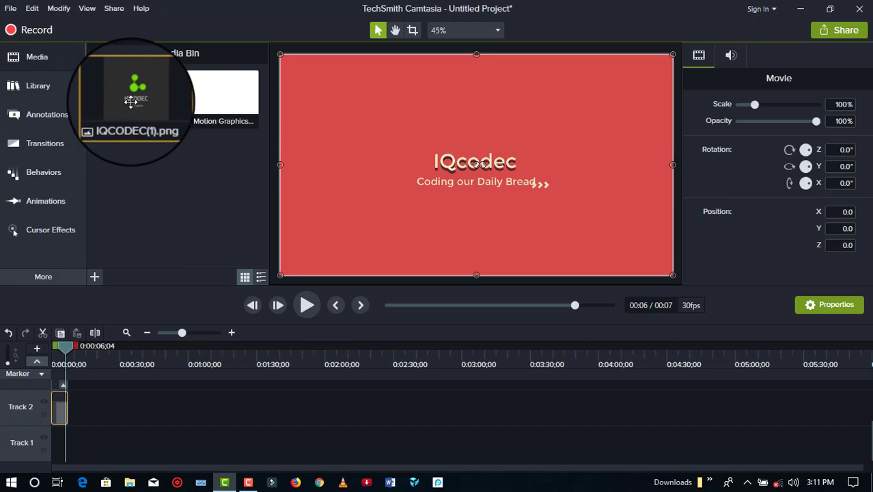
left_click_drag(128, 104, 368, 160)
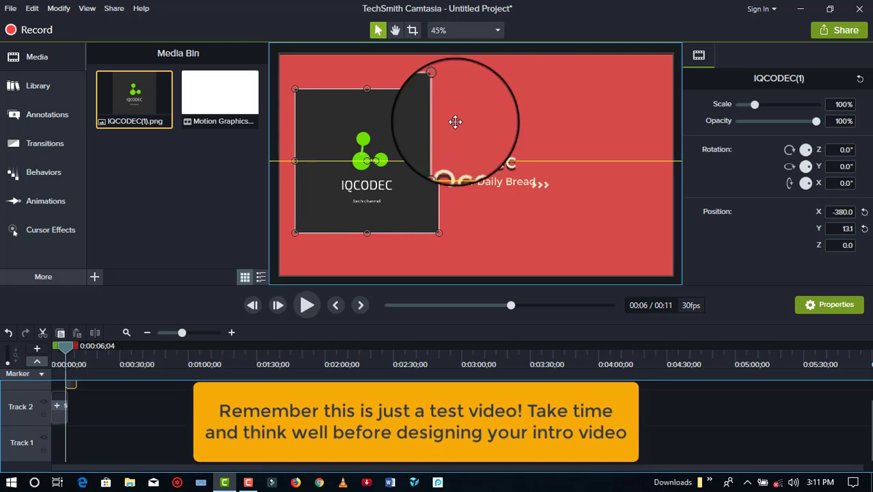
left_click_drag(438, 89, 354, 175)
left_click(397, 136)
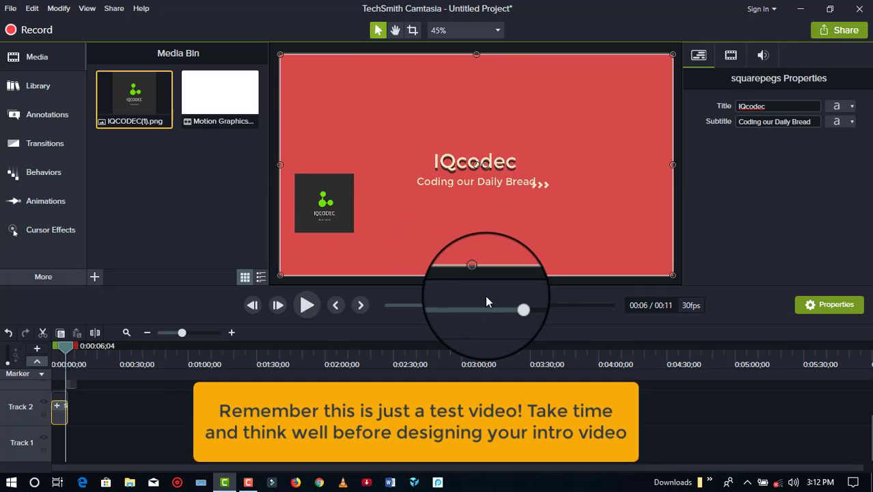
Step: Review the intro's opening, return to its start and stop the playhead at 0:00:00;15, on the nested diamonds
left_click_drag(473, 308, 428, 313)
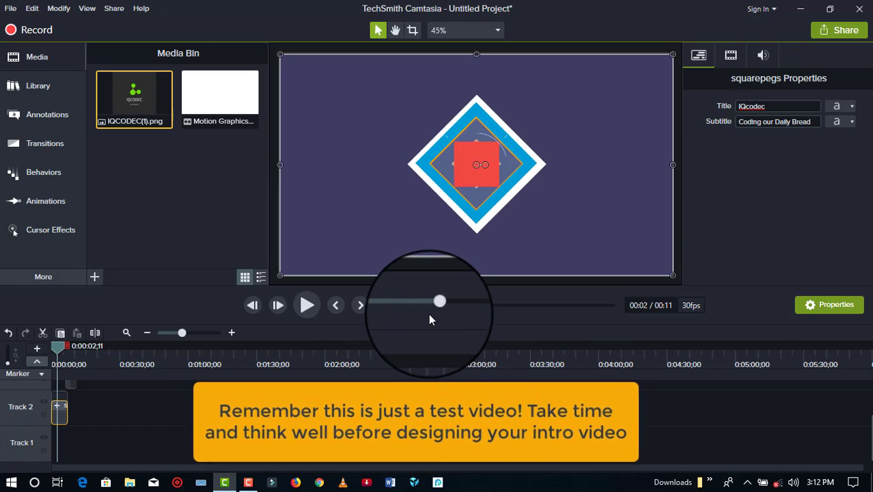
left_click(308, 306)
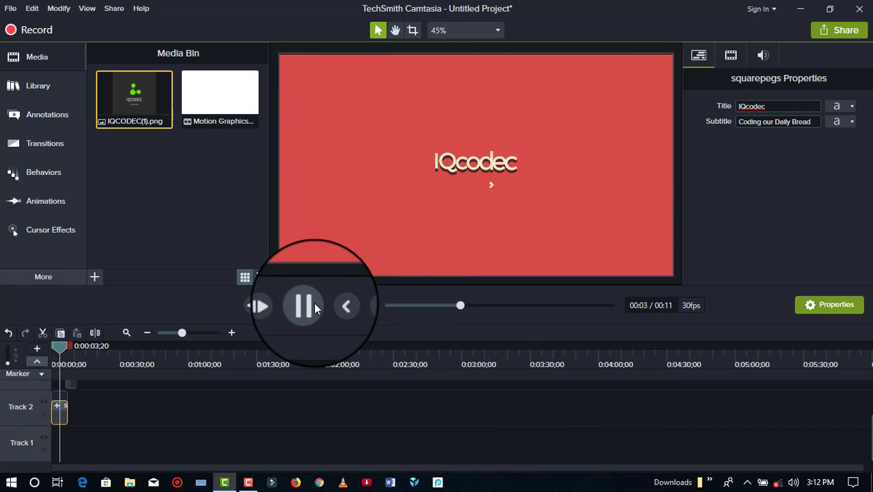
left_click(315, 304)
left_click_drag(469, 306, 340, 321)
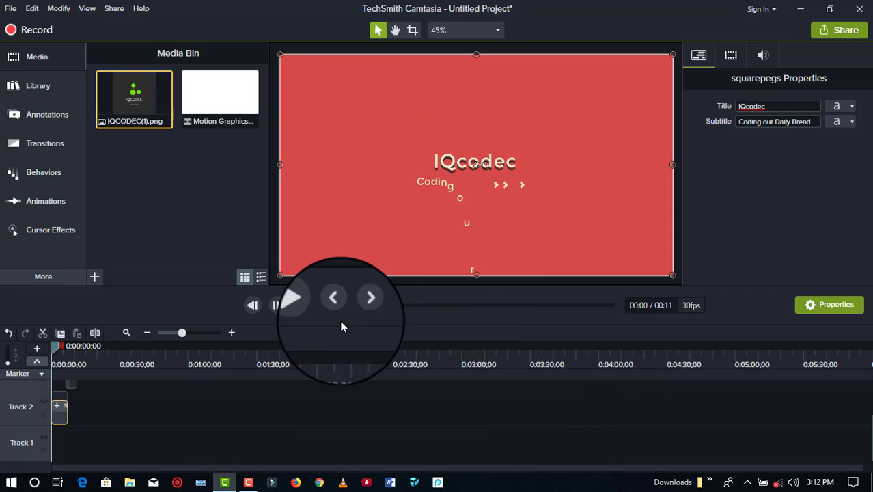
left_click(313, 306)
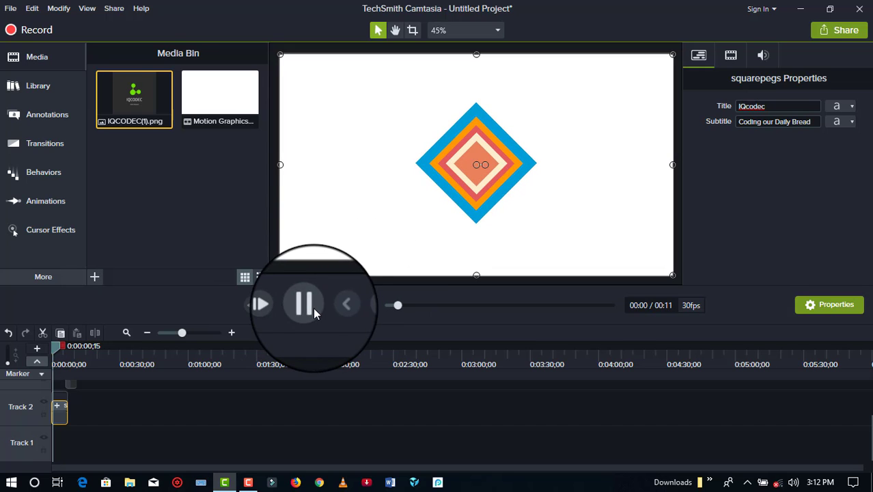
left_click(313, 307)
Step: Place the IQCODEC(1).png logo at the centre of the canvas, over the diamonds, and scale it down to about 46%
left_click_drag(133, 101, 428, 164)
left_click_drag(498, 94, 476, 155)
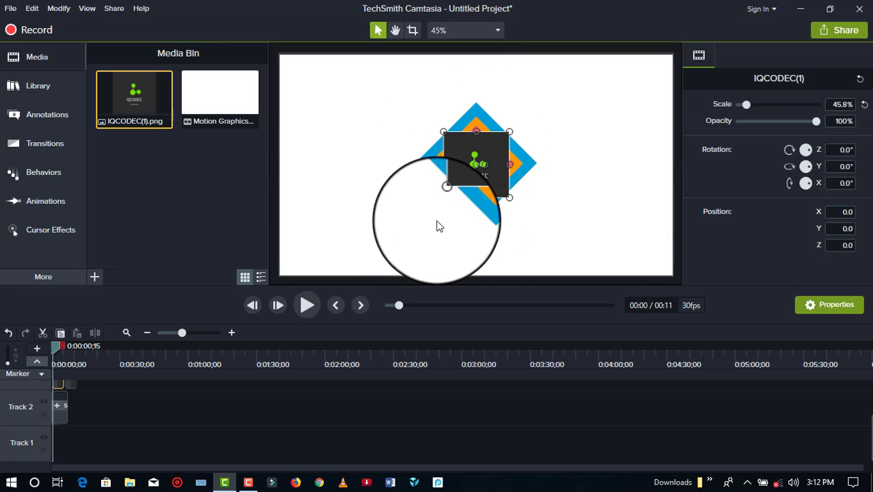
left_click(386, 220)
left_click(495, 147)
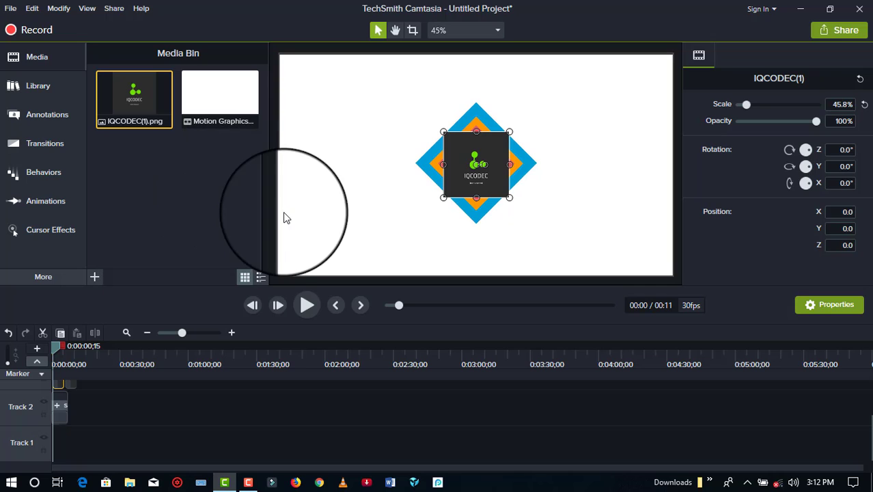
Step: Apply the Pulsating behavior to the centred logo
left_click(46, 175)
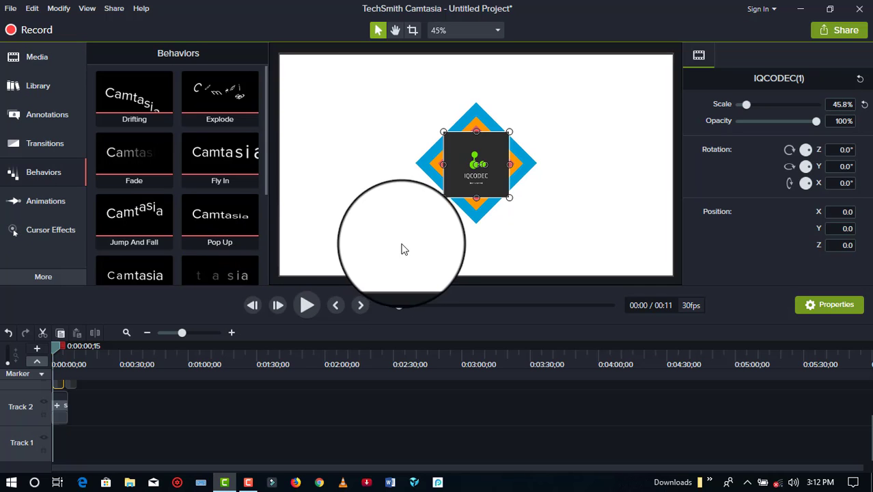
scroll(231, 389, "up", 1)
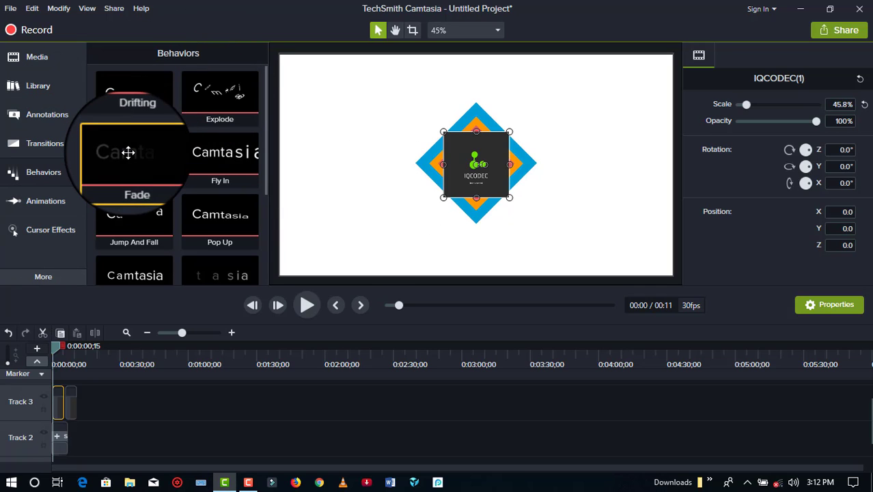
scroll(214, 212, "down", 1)
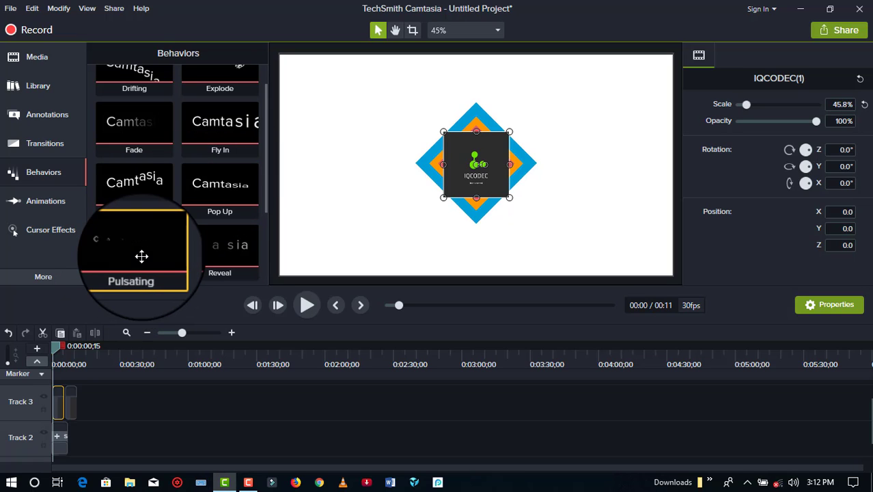
left_click_drag(133, 252, 469, 154)
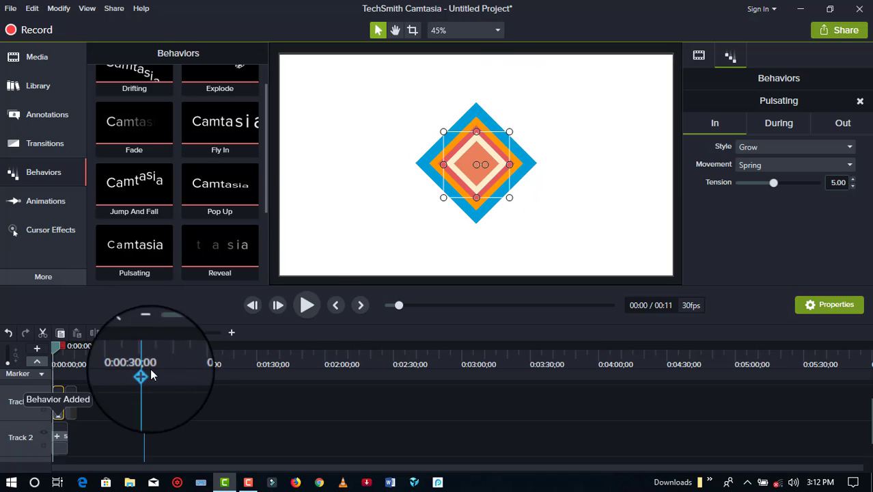
Step: Play the intro through, go back to about 3 seconds and move the logo straight down below the title text
left_click(308, 303)
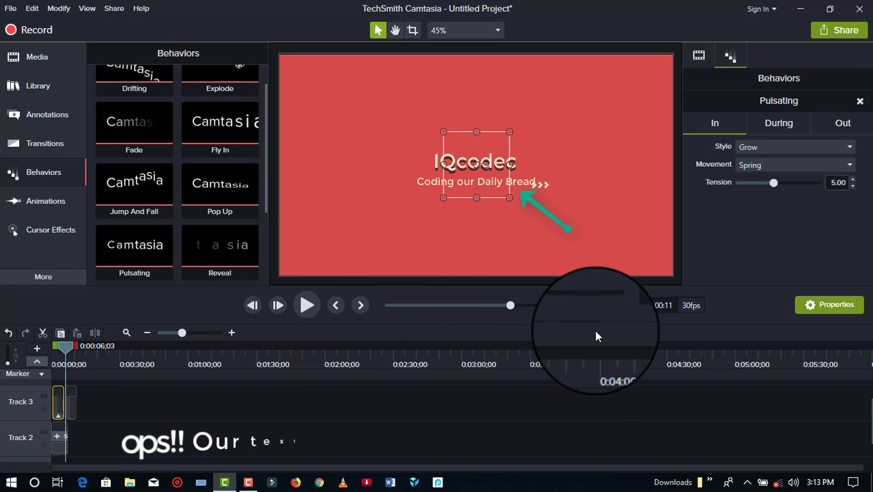
left_click_drag(516, 315, 459, 327)
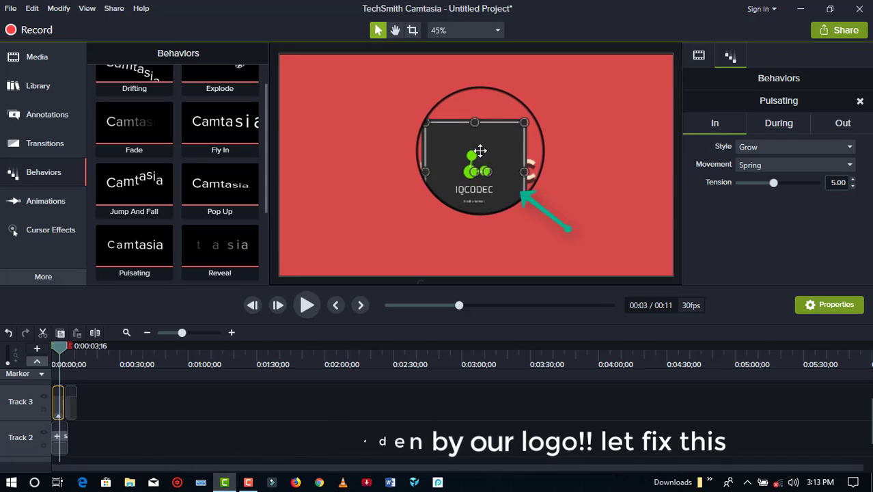
left_click_drag(483, 147, 485, 215)
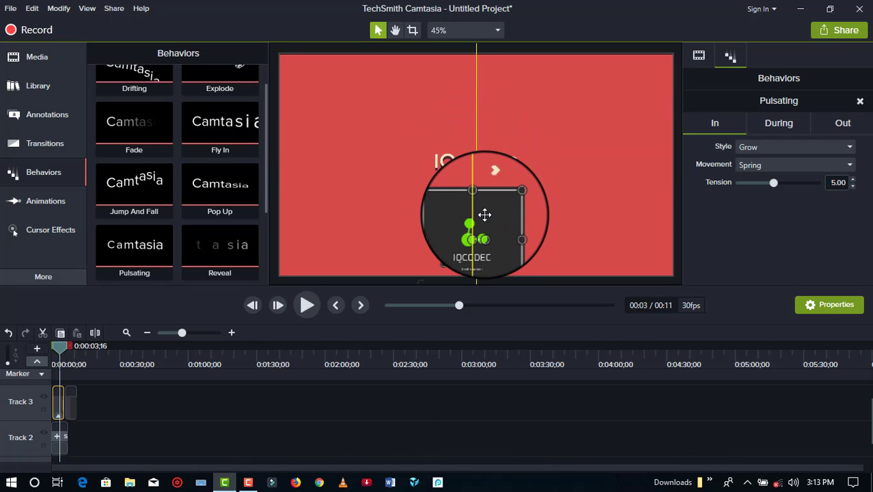
left_click(385, 198)
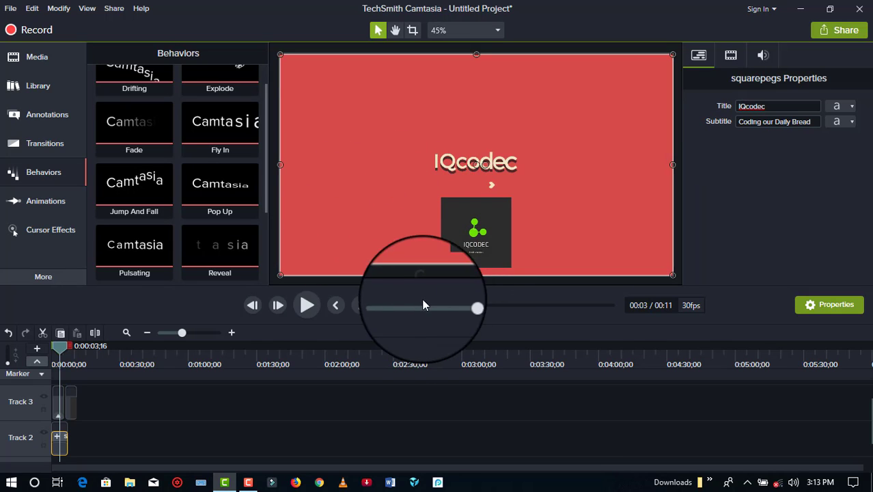
Step: Play the intro from the start to about 8 seconds and delete the second logo clip on Track 3
key("ctrl+Home")
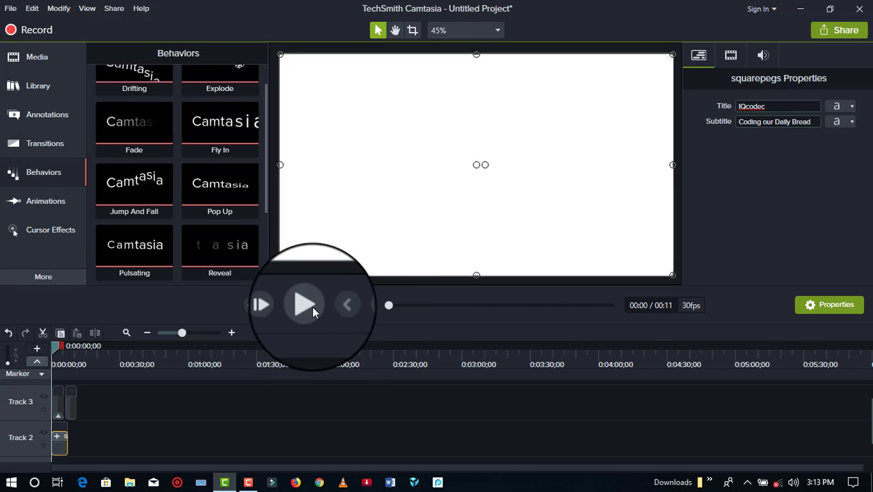
left_click(311, 307)
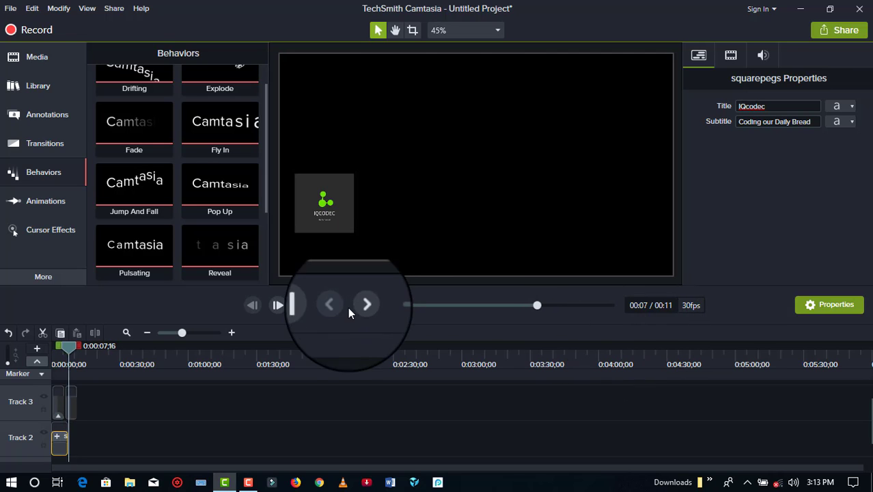
left_click(311, 307)
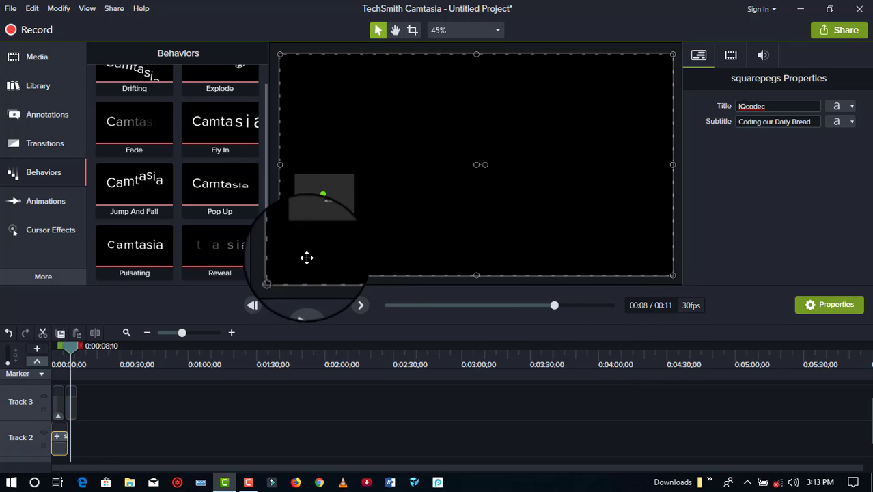
left_click(71, 400)
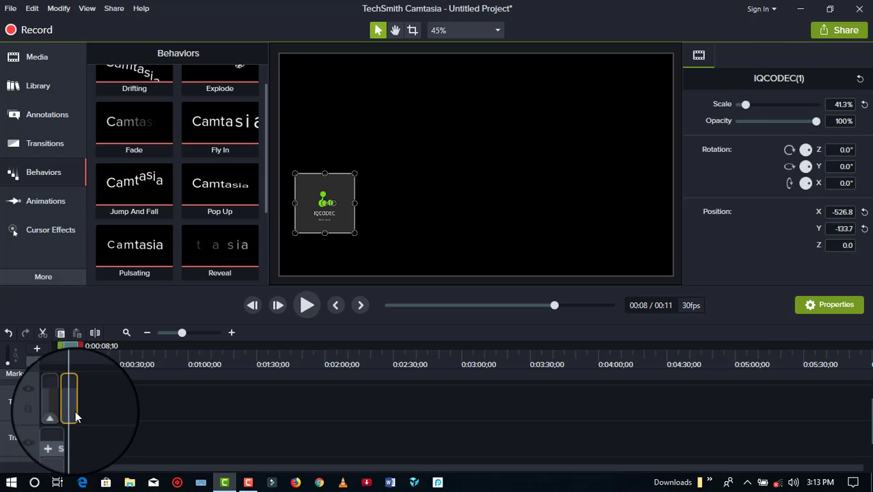
key("Delete")
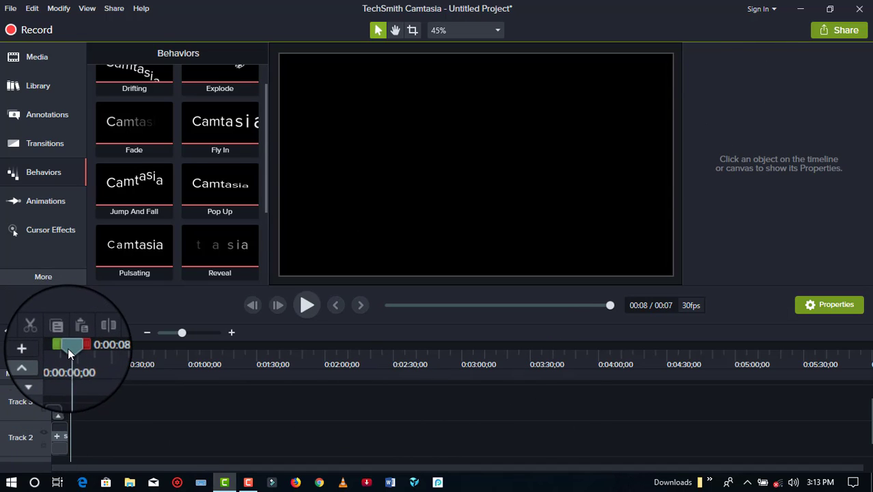
Step: Replay the corrected intro from the start of the timeline and pause it at about 3 seconds
left_click_drag(67, 348, 29, 379)
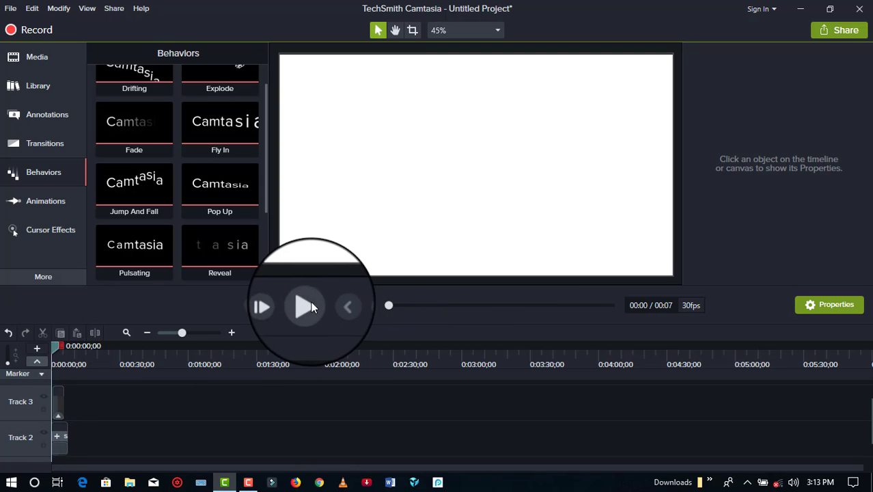
left_click(306, 307)
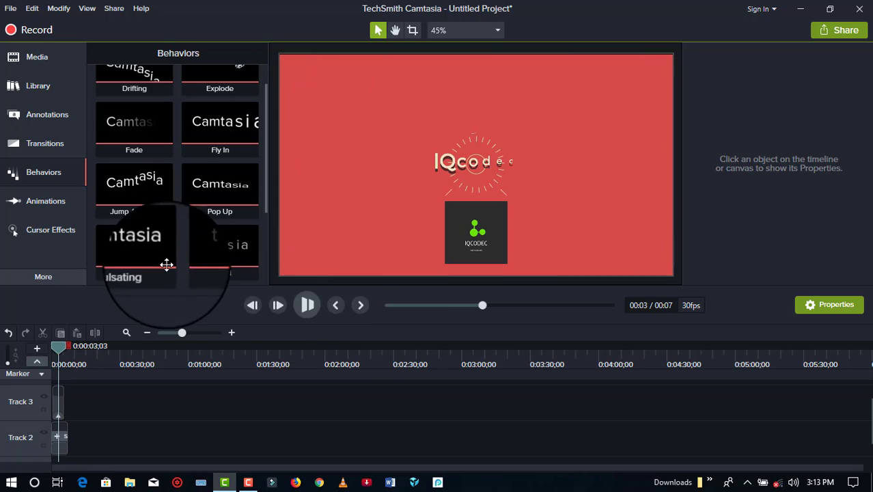
left_click(307, 305)
Step: Browse the library's Motion Backgrounds folder and preview the neonstocks background
left_click(17, 87)
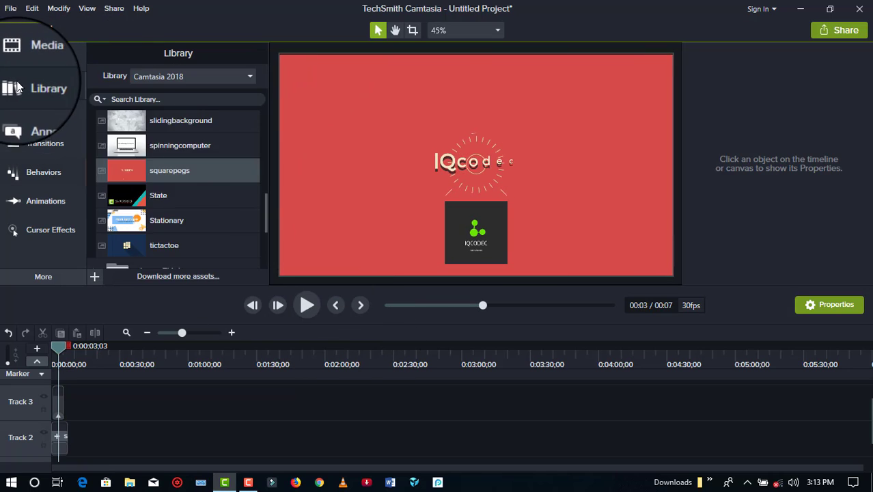
scroll(179, 185, "down", 5)
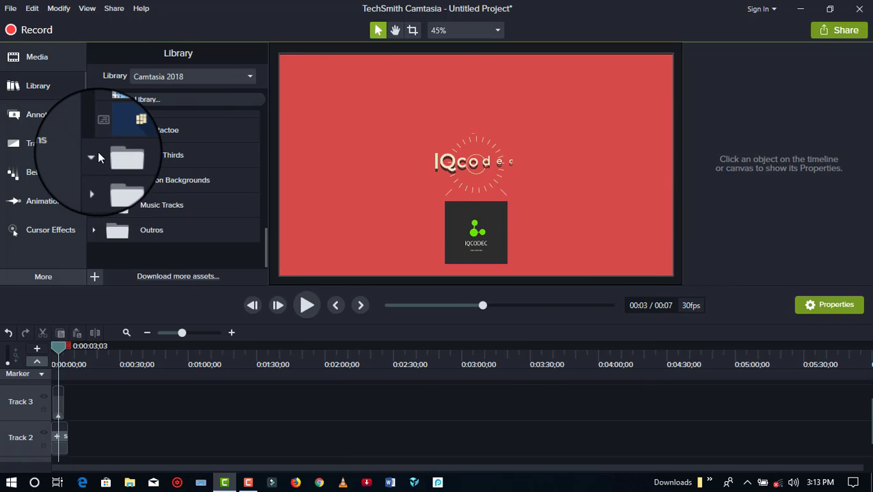
left_click(99, 183)
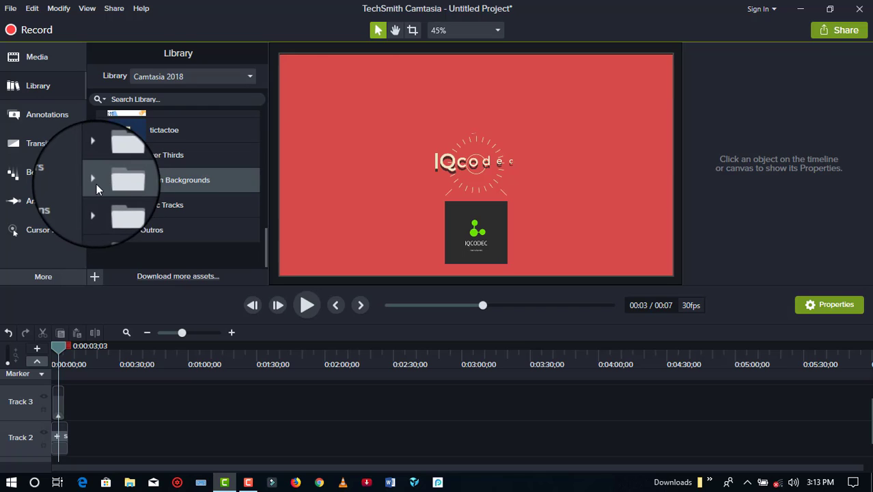
left_click(94, 182)
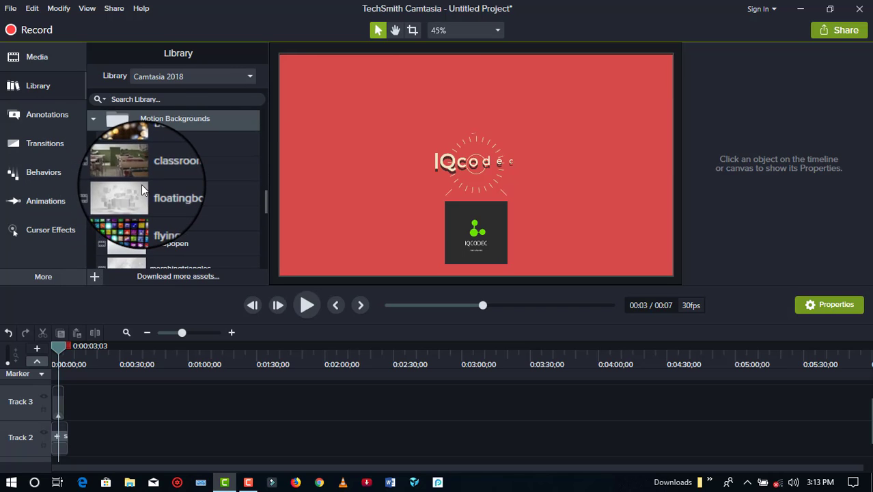
scroll(142, 185, "down", 2)
scroll(193, 219, "down", 5)
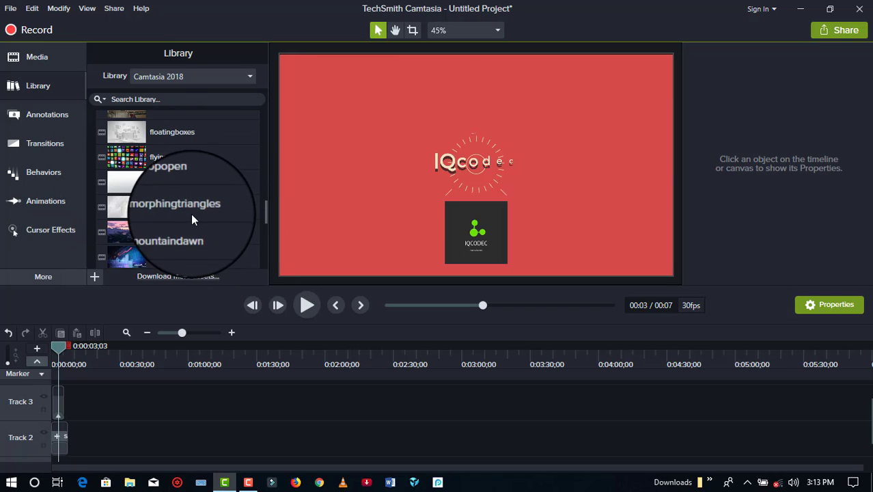
scroll(158, 236, "down", 3)
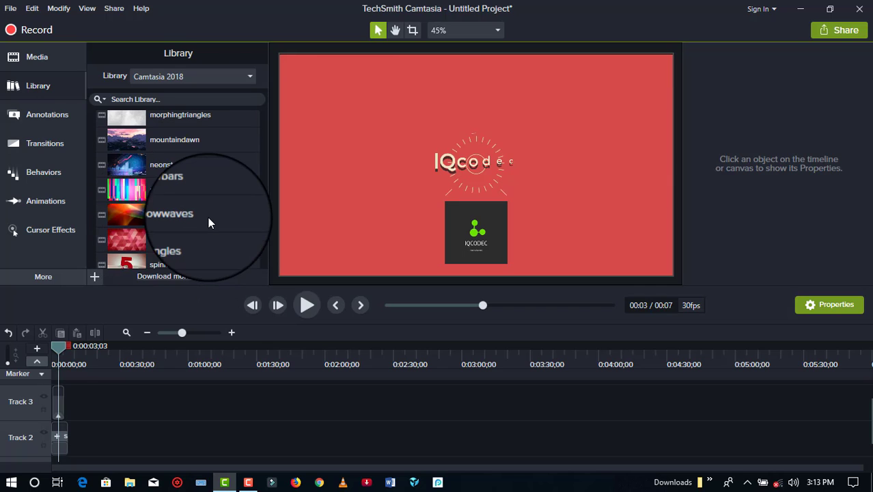
scroll(164, 215, "up", 3)
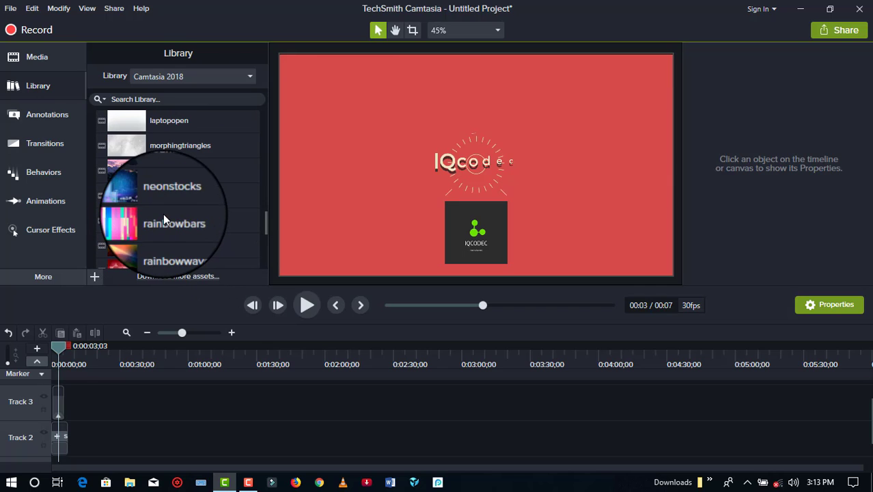
double_click(169, 197)
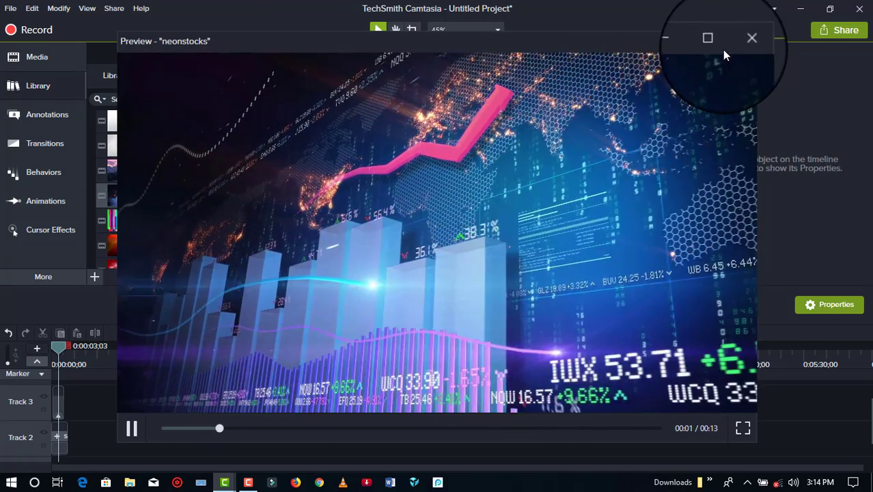
left_click(744, 39)
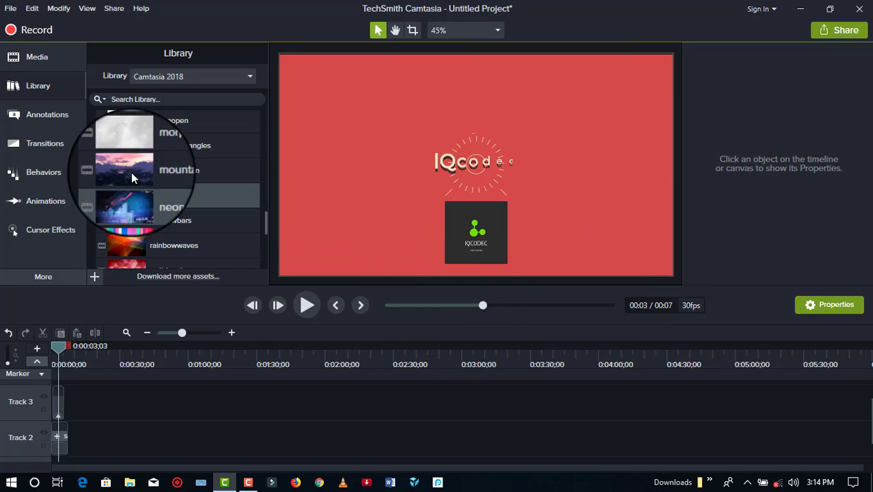
Step: Collapse the Motion Backgrounds and Intros folders in the library and expand the Music Tracks folder
left_click(44, 90)
left_click(45, 88)
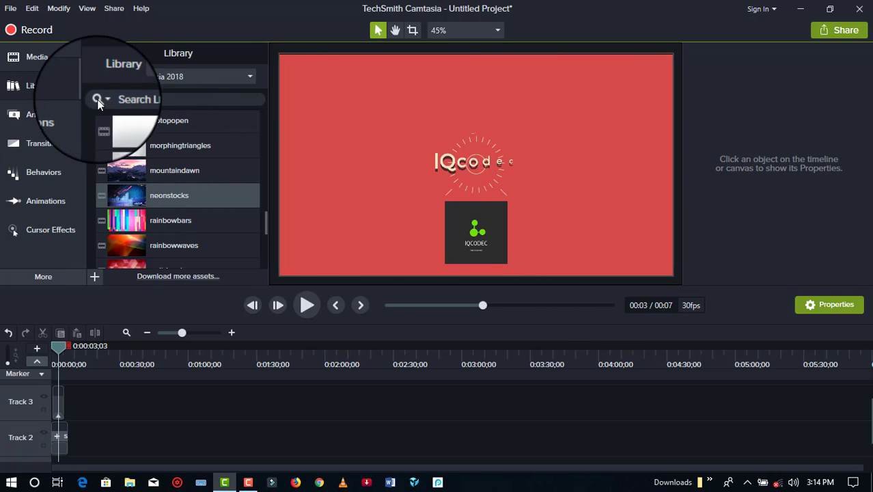
scroll(155, 163, "up", 10)
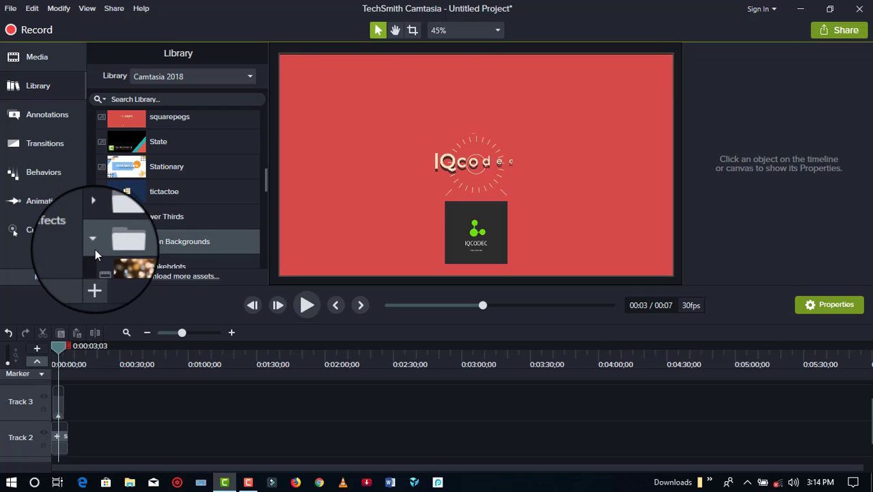
scroll(97, 227, "up", 10)
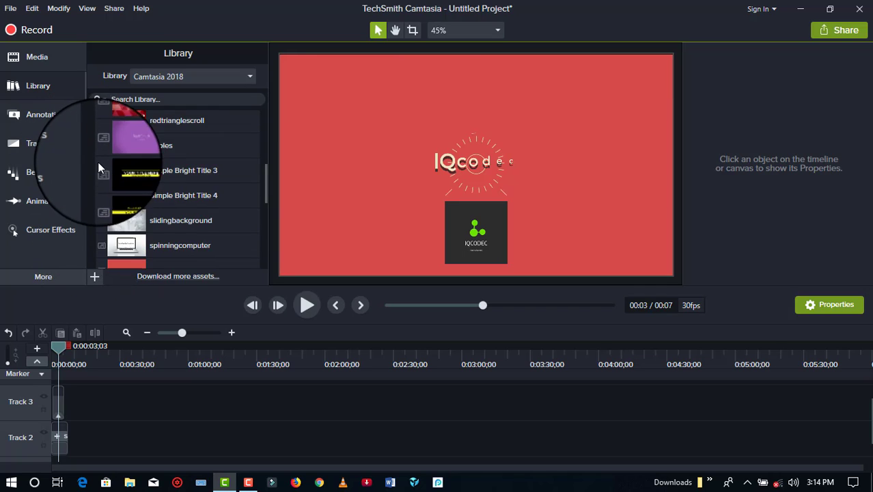
scroll(105, 178, "up", 3)
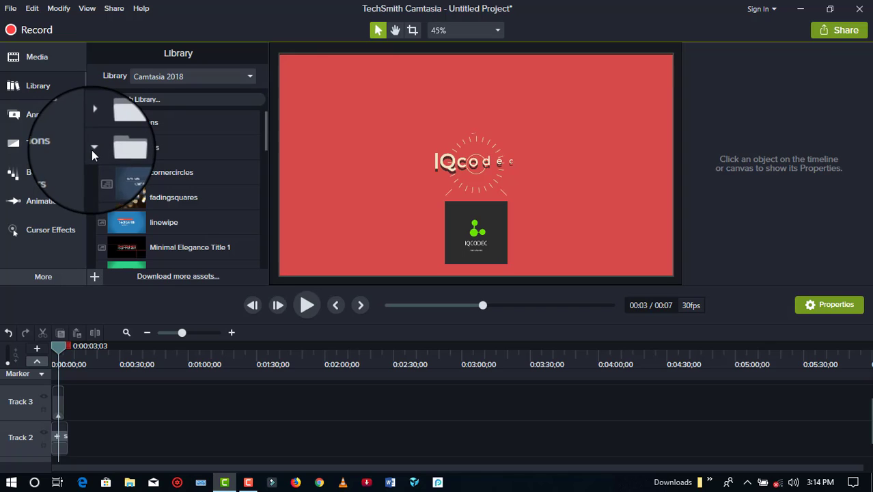
left_click(92, 149)
scroll(197, 199, "down", 1)
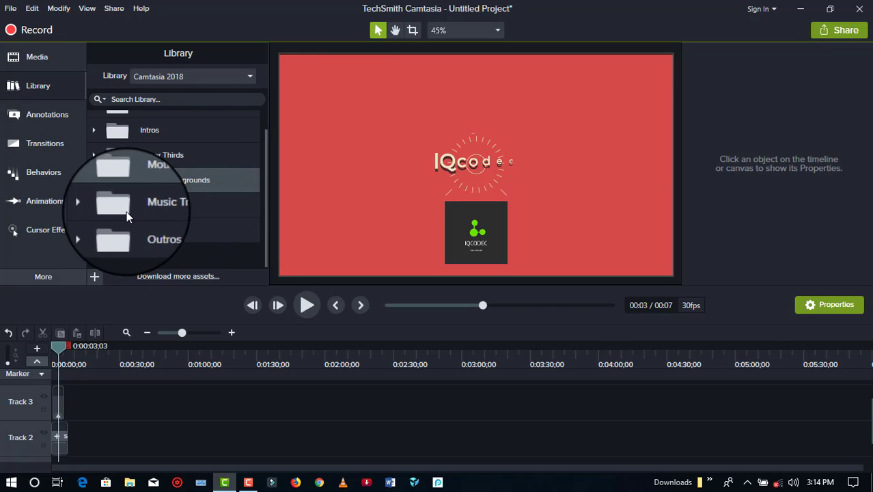
left_click(94, 207)
scroll(202, 206, "down", 3)
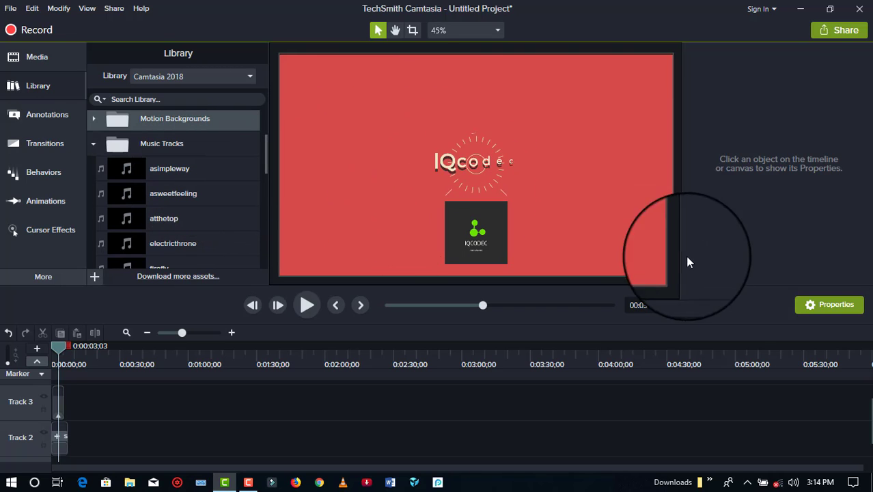
Step: Preview the music tracks asimpleway, videogamemusic, technicolordreams and summerwhistling one after another
double_click(223, 166)
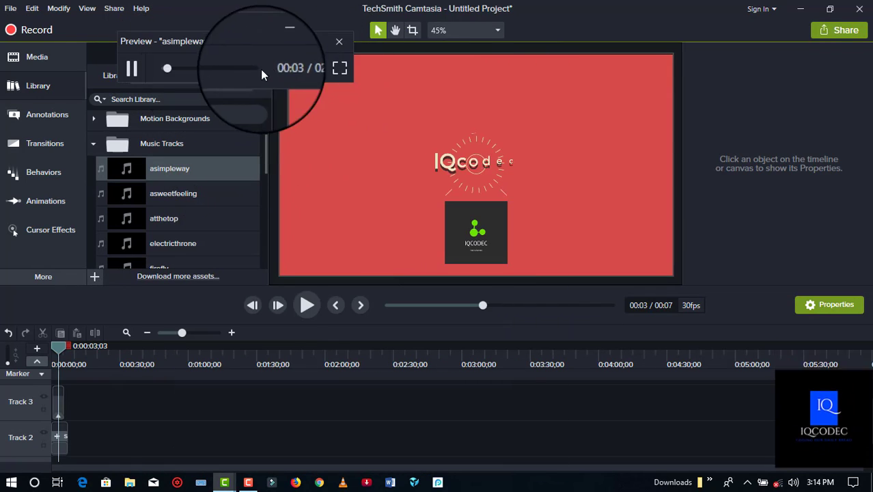
left_click(339, 42)
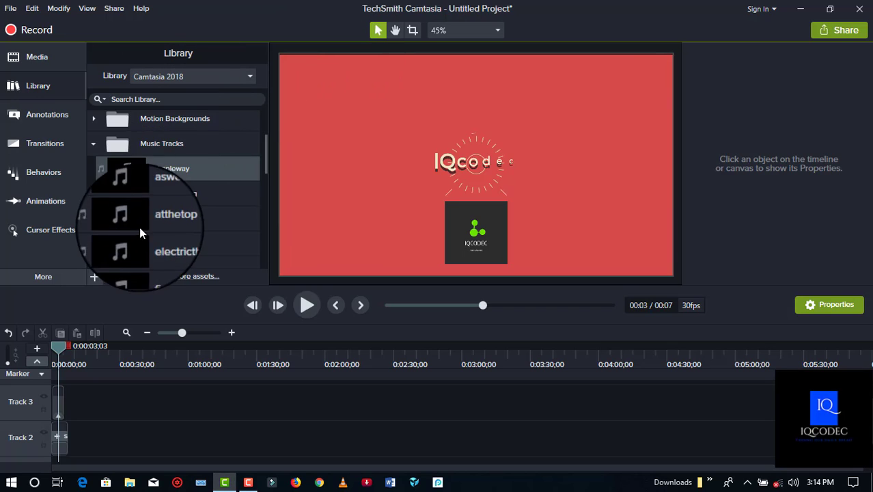
scroll(159, 199, "down", 15)
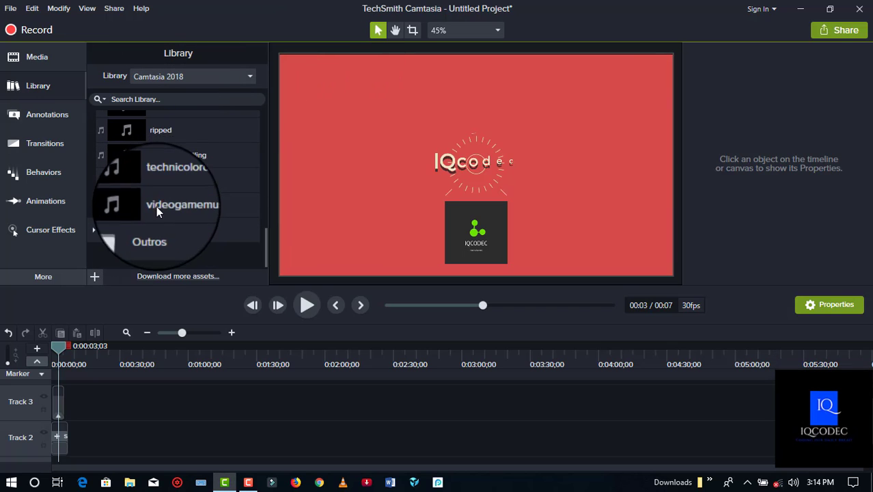
double_click(172, 207)
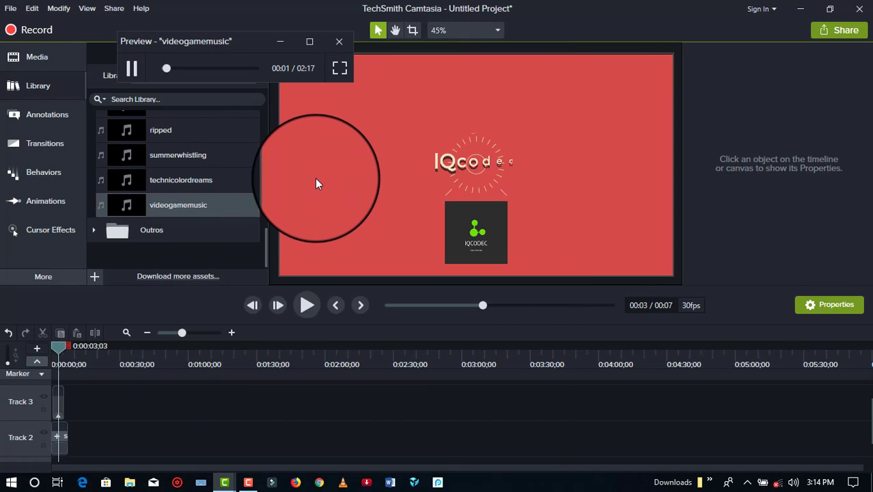
left_click(339, 41)
double_click(196, 180)
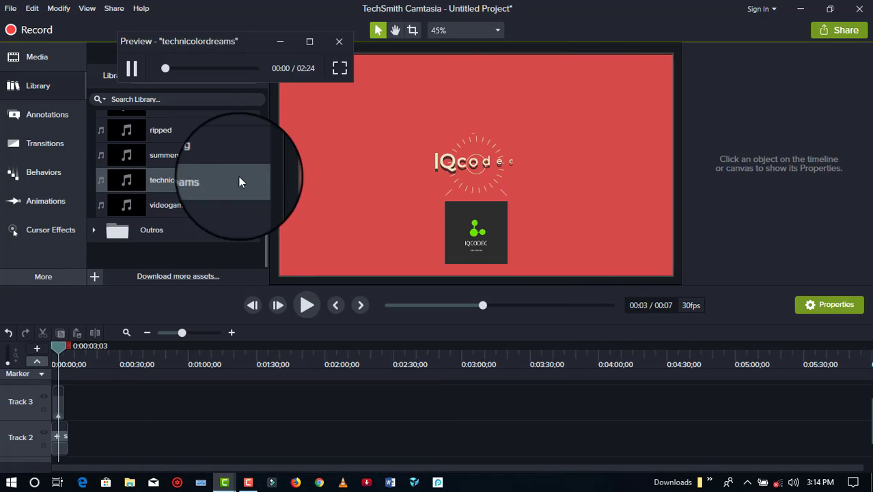
left_click(338, 42)
double_click(192, 156)
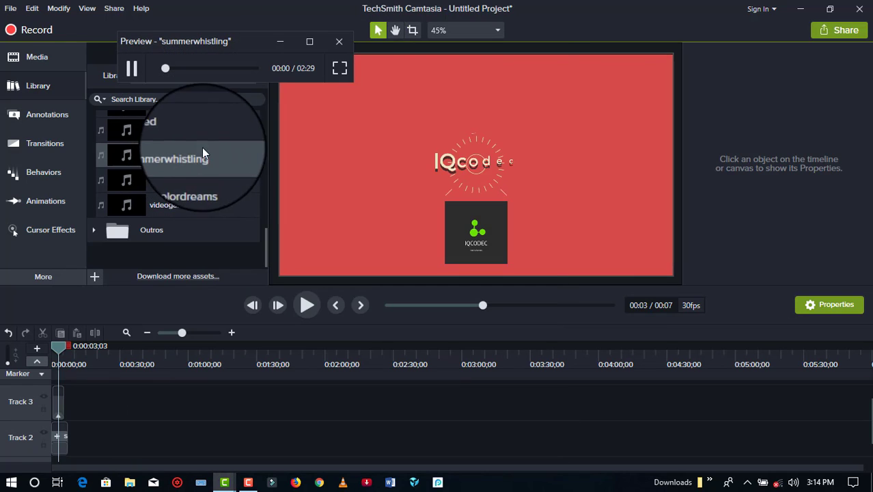
left_click(337, 40)
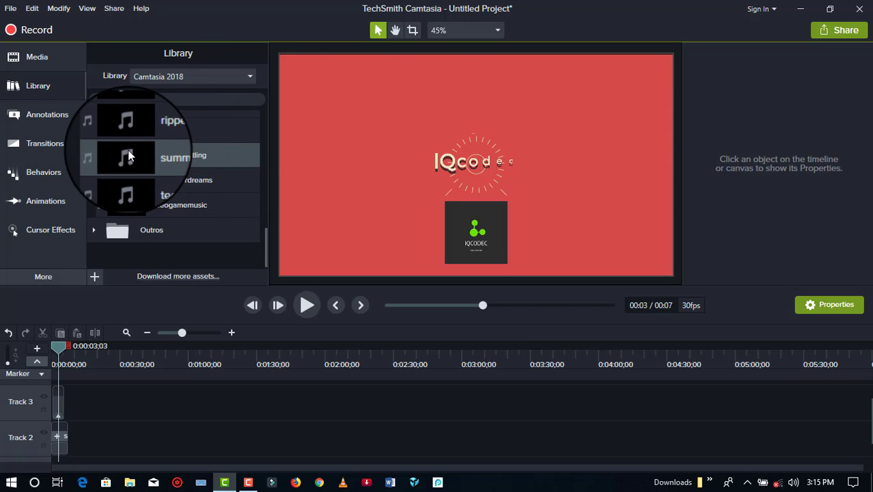
Step: Place the summerwhistling music at the start of Track 1 and play the intro with it to about 7 seconds
left_click_drag(129, 156, 239, 403)
left_click_drag(192, 441, 60, 457)
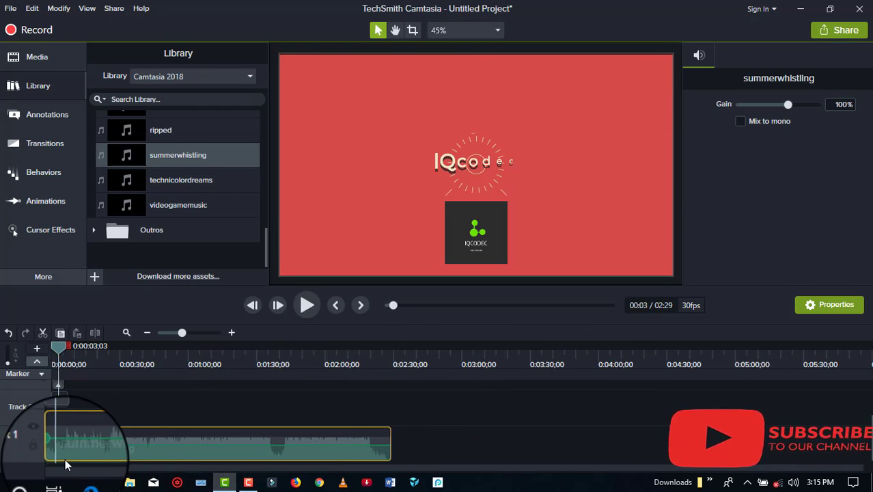
left_click_drag(62, 347, 35, 363)
left_click(306, 305)
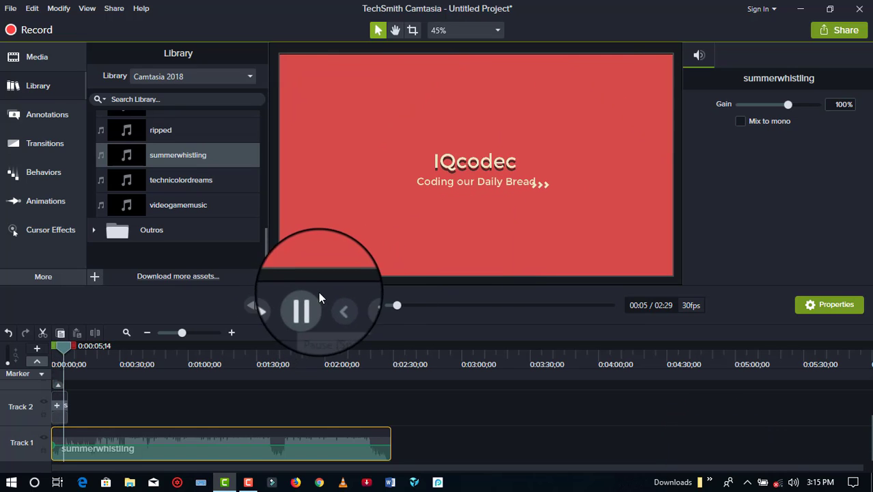
key("space")
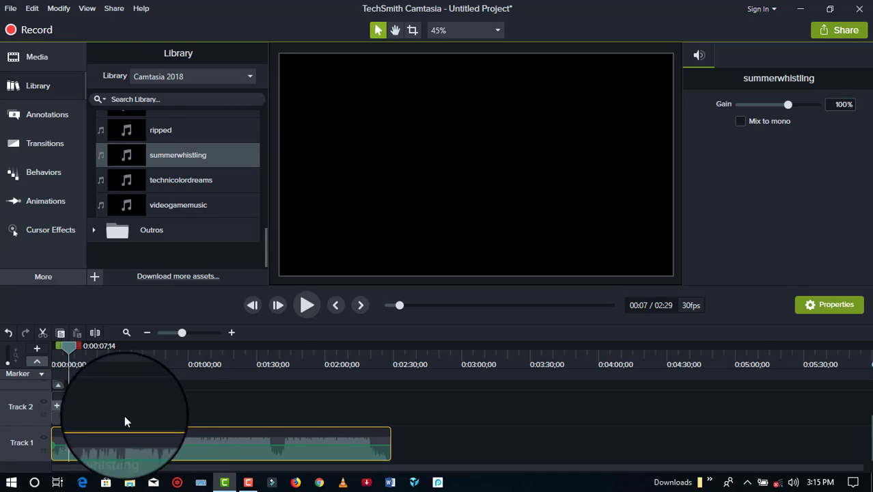
Step: Replay the intro with its music from the start of the timeline and pause it at about 8 seconds
left_click_drag(58, 348, 66, 378)
left_click(292, 410)
left_click_drag(297, 414, 43, 450)
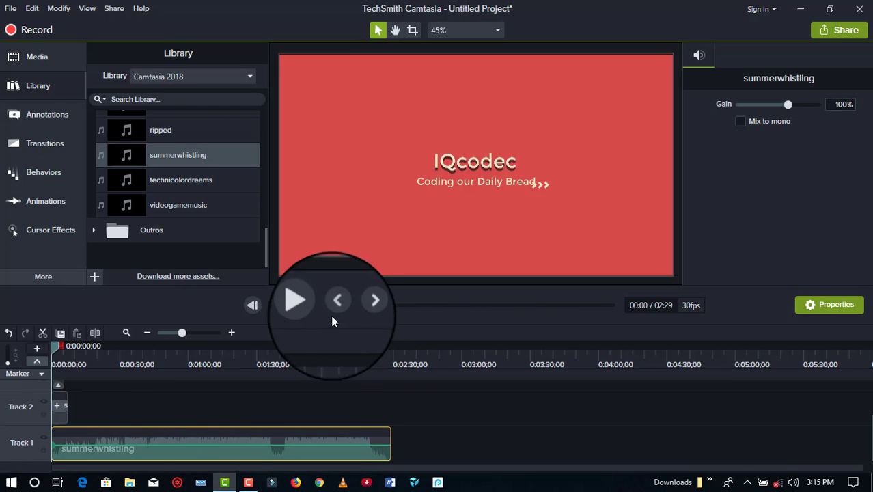
left_click(307, 305)
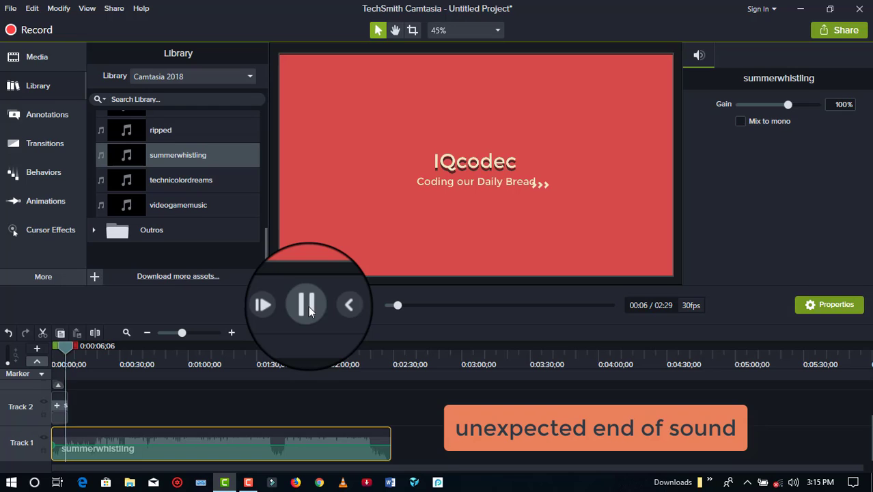
left_click(308, 306)
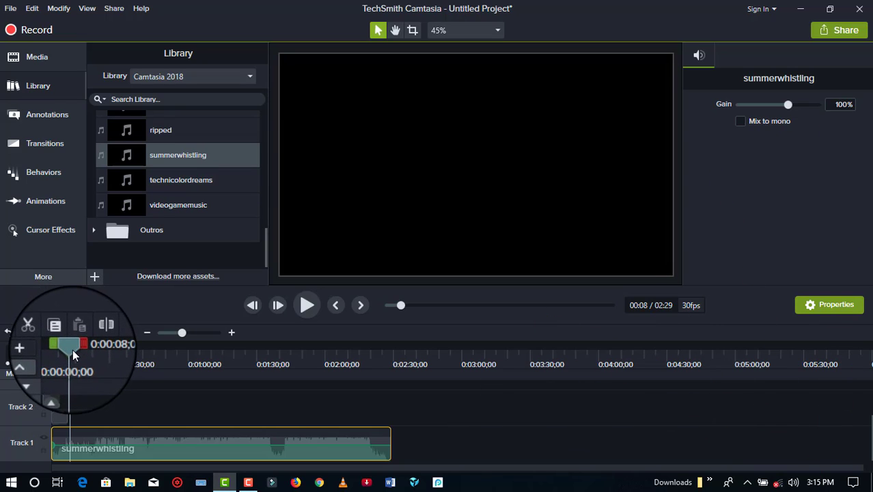
Step: Check where the intro ends at about 7 seconds and listen to the music's closing part and its quiet passage around 1:37
left_click_drag(73, 349, 70, 350)
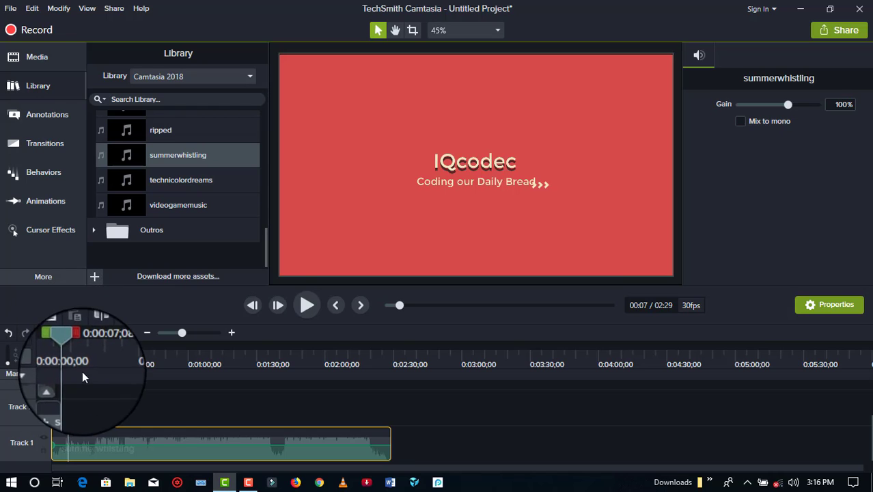
left_click_drag(71, 345, 361, 448)
left_click(305, 304)
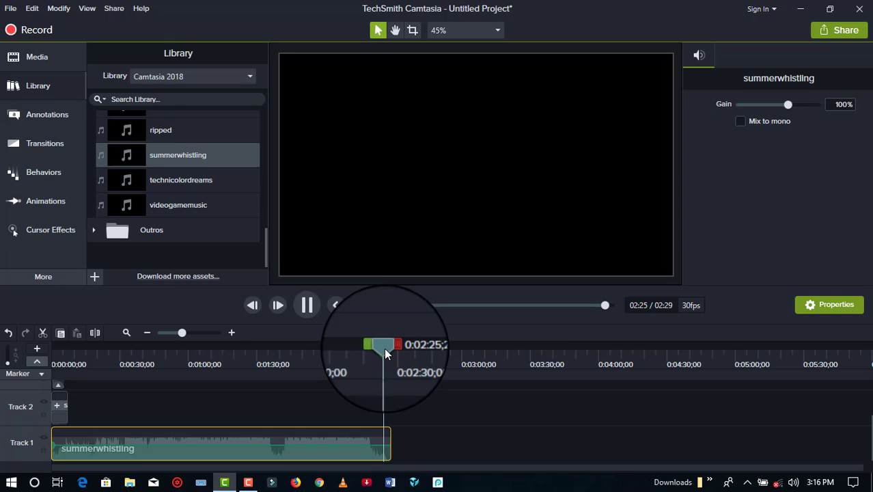
left_click_drag(384, 348, 257, 375)
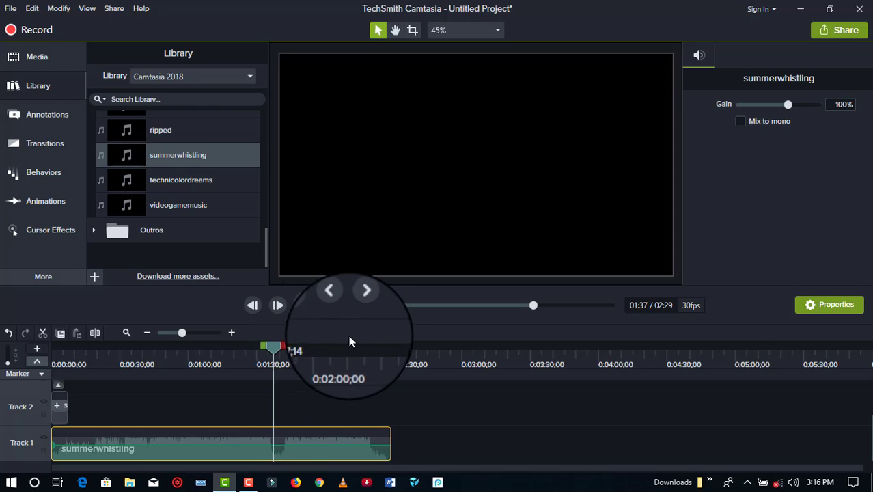
left_click(308, 303)
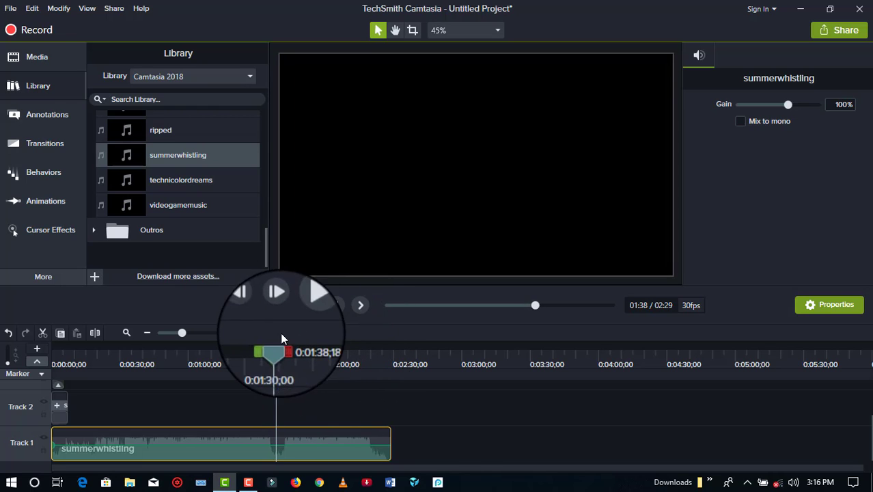
Step: Split the summerwhistling music at about 0:28 and at 0:02:12;01, and delete the section between the two cuts
left_click_drag(250, 360, 120, 395)
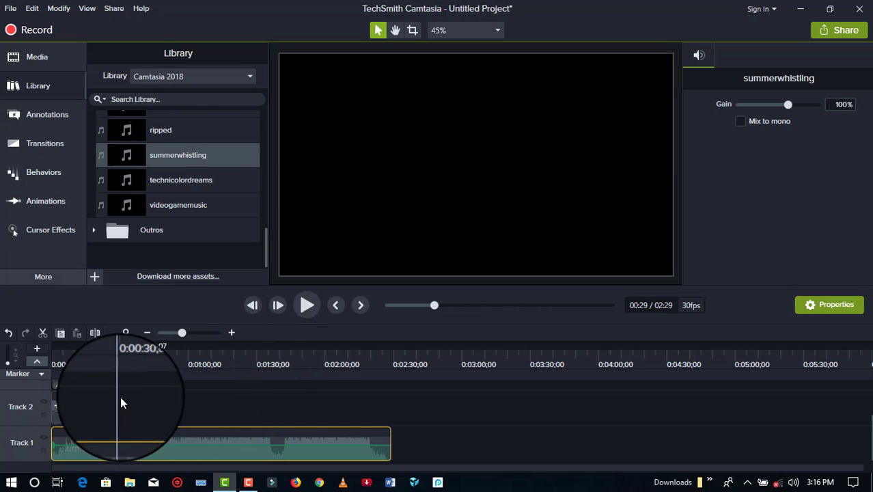
left_click(95, 333)
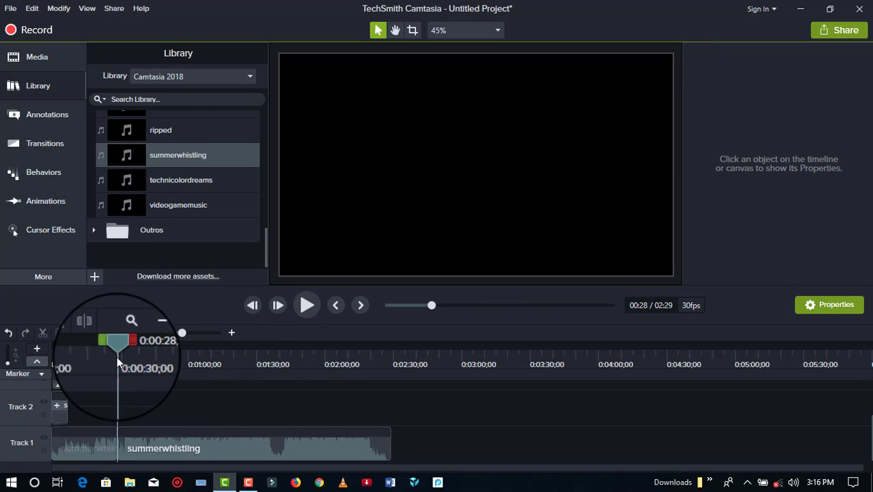
left_click_drag(123, 345, 352, 386)
left_click(322, 450)
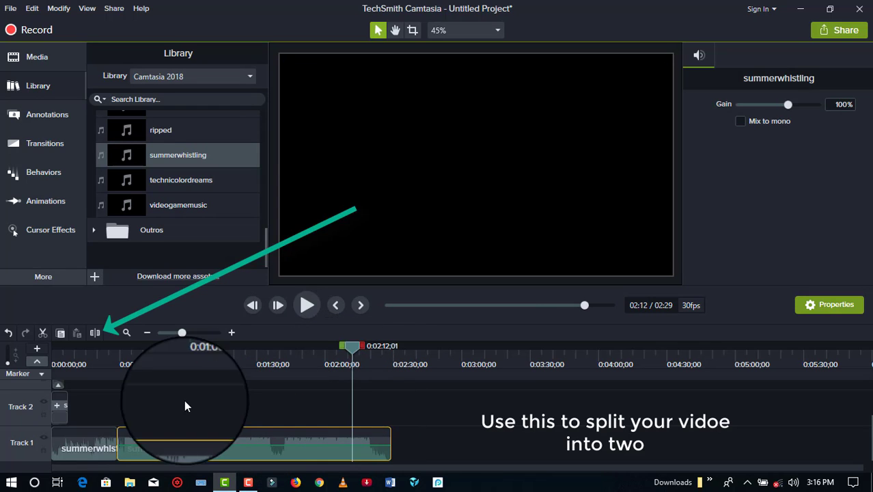
left_click(96, 334)
left_click(227, 452)
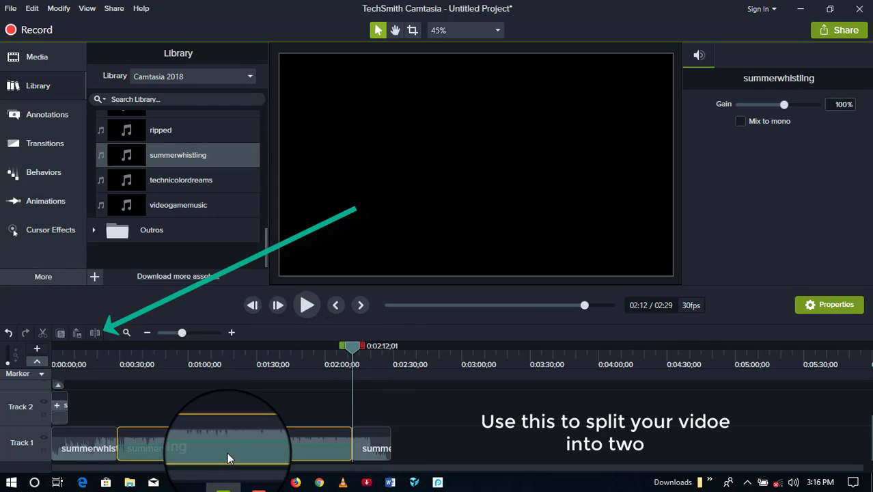
key("Delete")
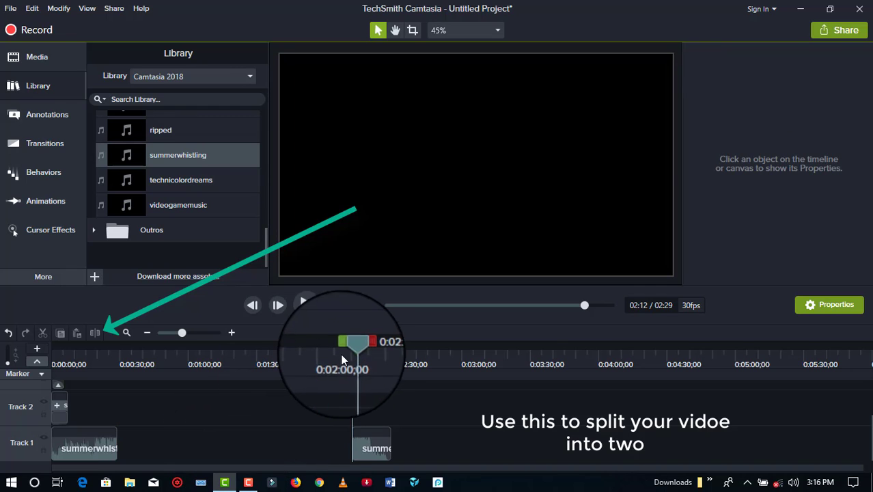
Step: Move the closing music piece on Track 1 earlier so it starts at about 0:44, and place the opening piece directly before it
left_click_drag(368, 448, 175, 448)
left_click_drag(350, 349, 231, 378)
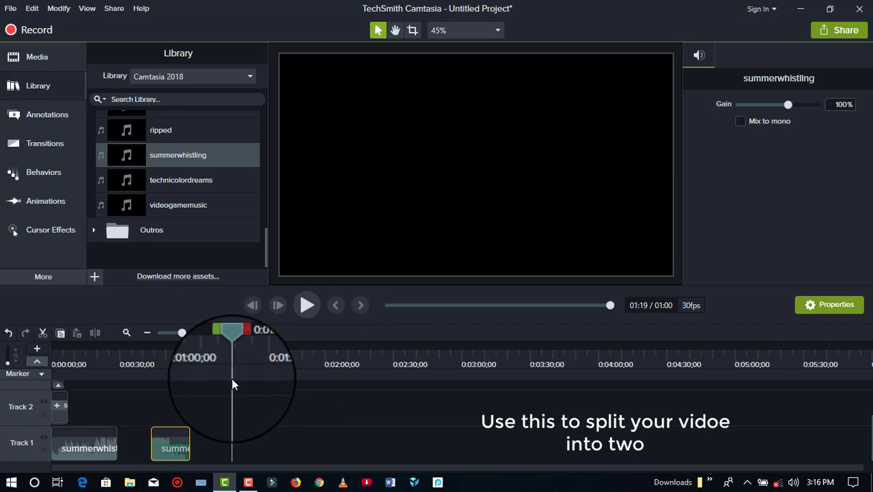
left_click_drag(83, 449, 149, 411)
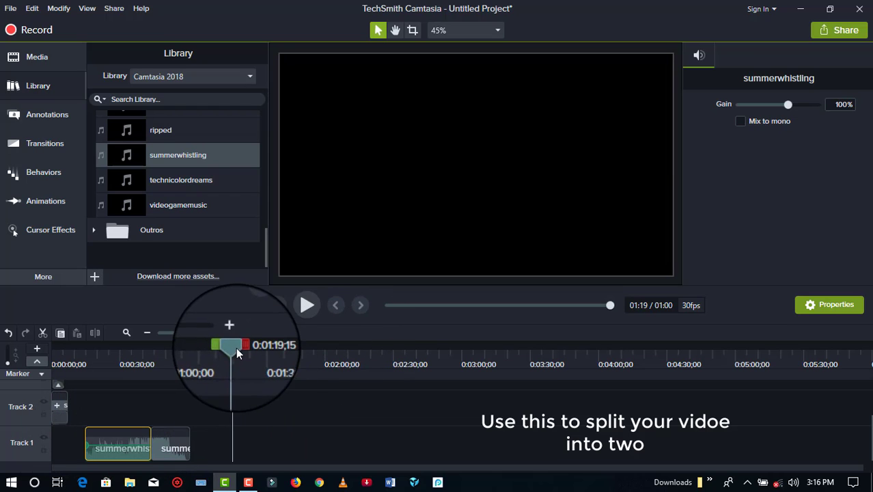
Step: Cut the opening music piece down at 0:00:21;20, deleting the part after the cut, and move the short remainder to the start of Track 1
left_click_drag(235, 347, 109, 400)
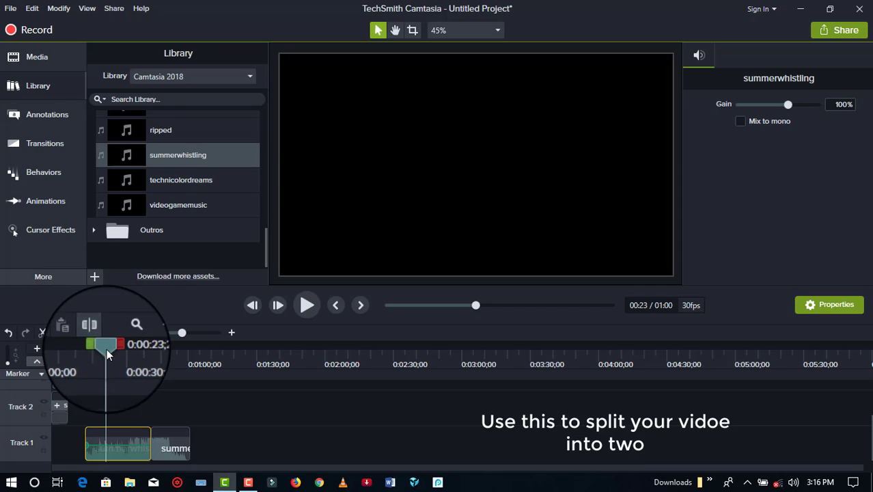
left_click_drag(107, 349, 88, 348)
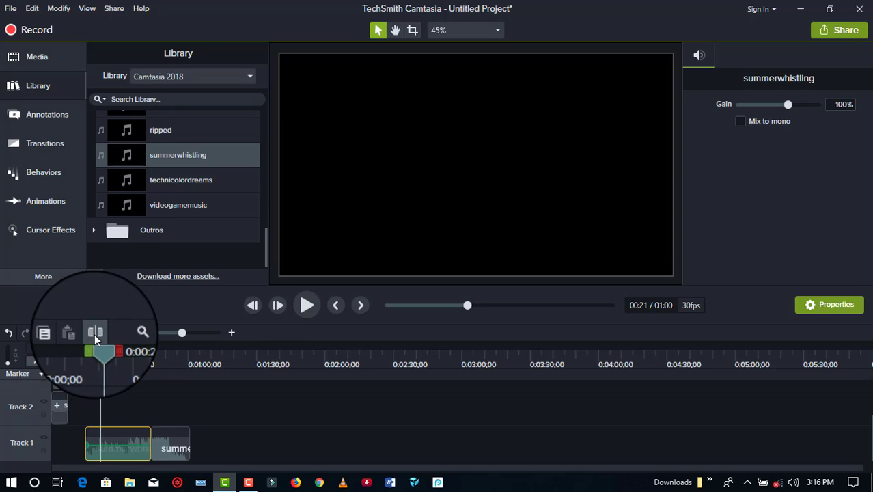
left_click(94, 333)
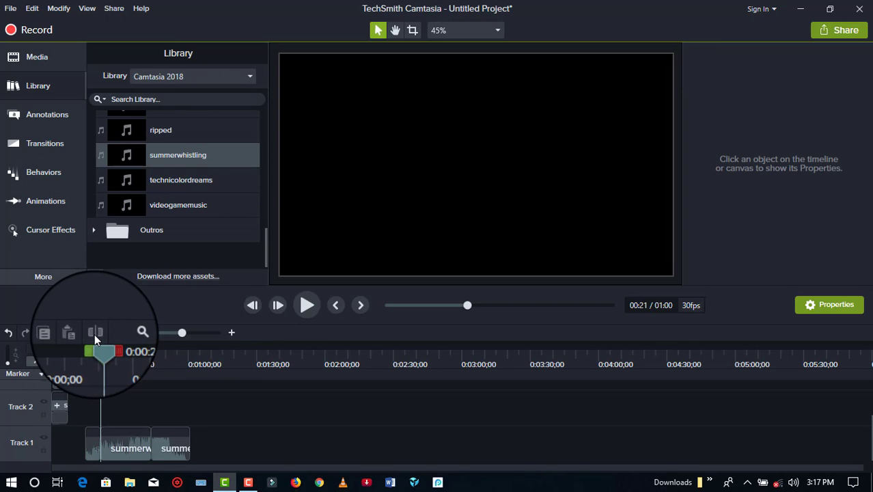
left_click(127, 444)
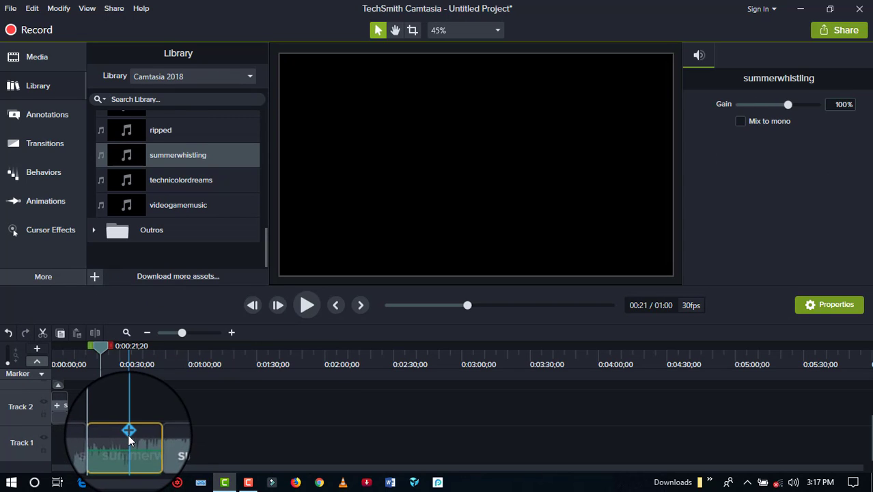
key("Delete")
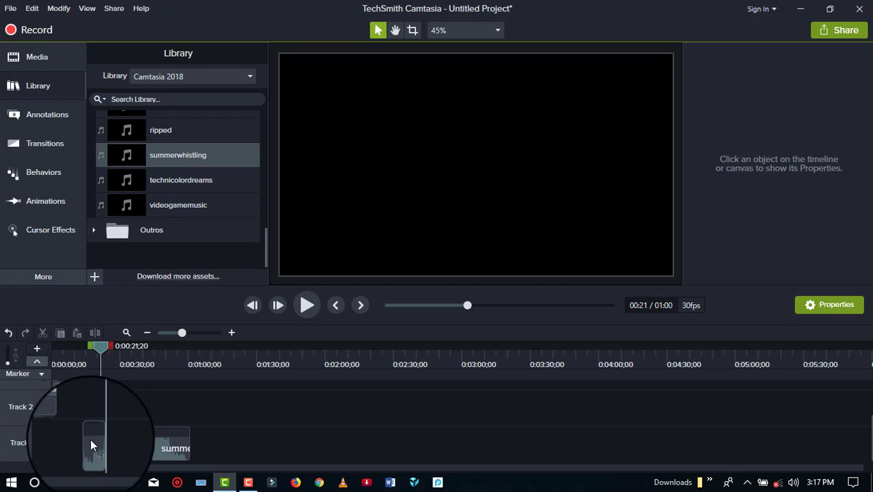
left_click_drag(90, 441, 53, 446)
Step: Play the intro with its shortened music twice from the start of the timeline, stopping at about 7 seconds
left_click_drag(101, 346, 5, 373)
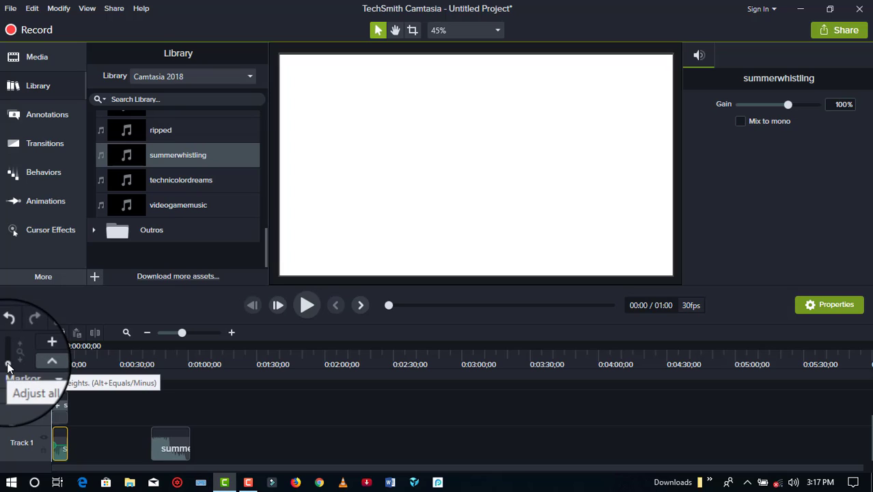
key("space")
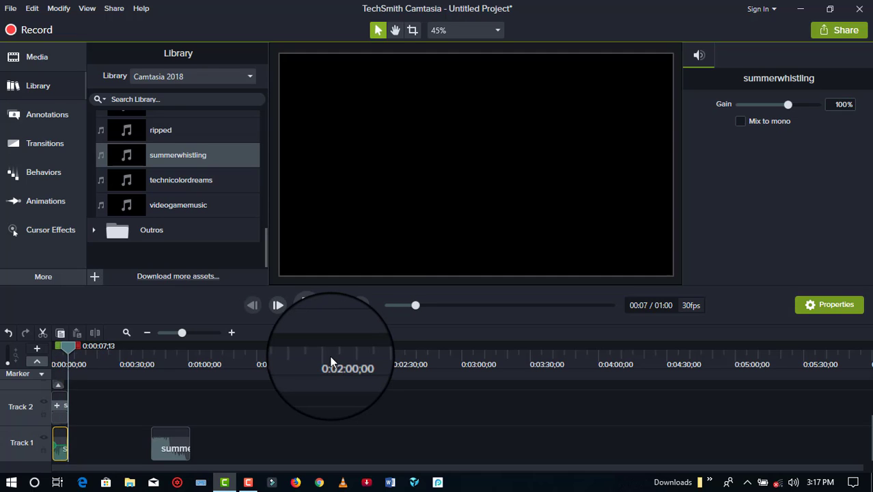
left_click_drag(73, 349, 30, 392)
key("space")
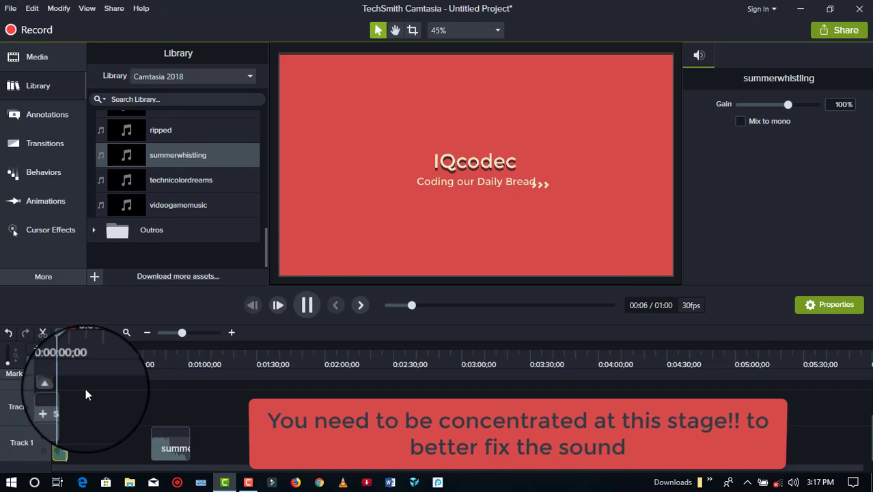
key("space")
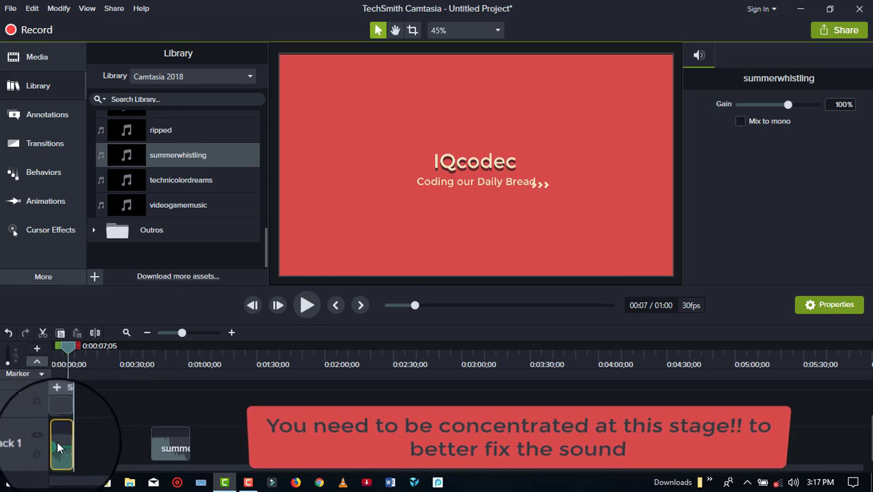
Step: Add Simple Bright Outro 5 from the library's Outros folder to Track 2 directly after the intro
left_click(176, 454)
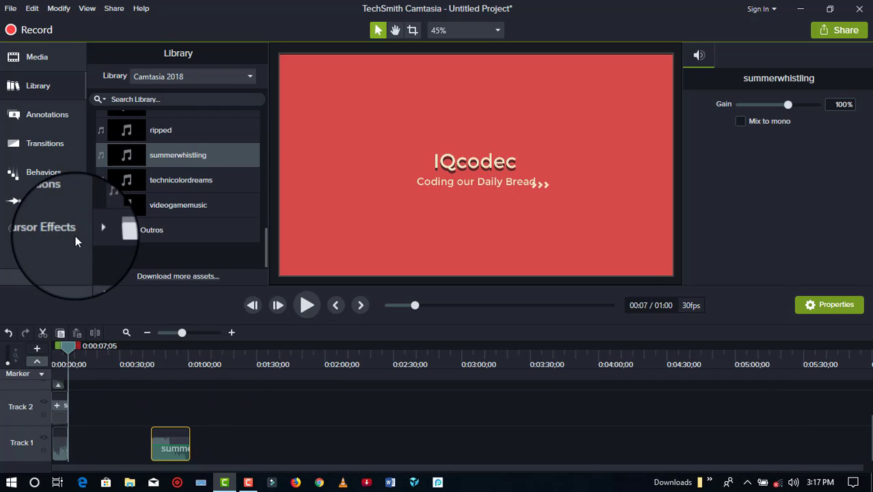
scroll(121, 216, "up", 2)
scroll(121, 210, "down", 3)
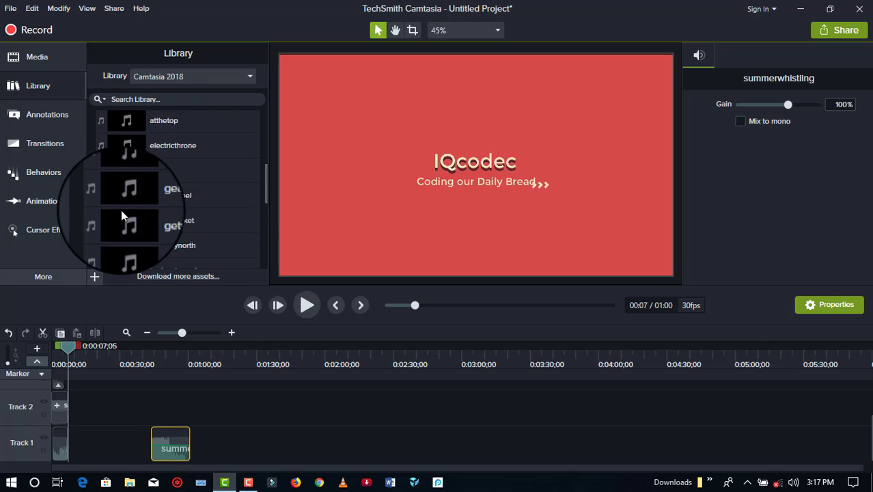
left_click(94, 233)
left_click(92, 231)
scroll(92, 230, "down", 2)
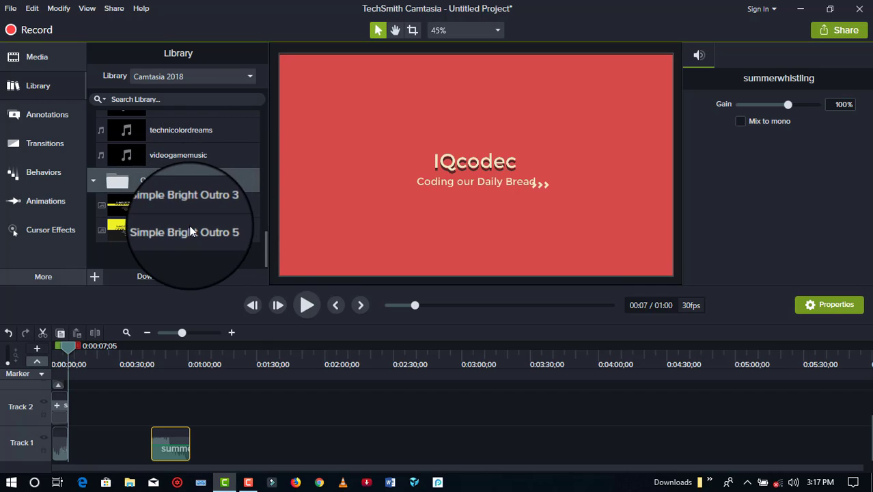
left_click_drag(191, 229, 76, 406)
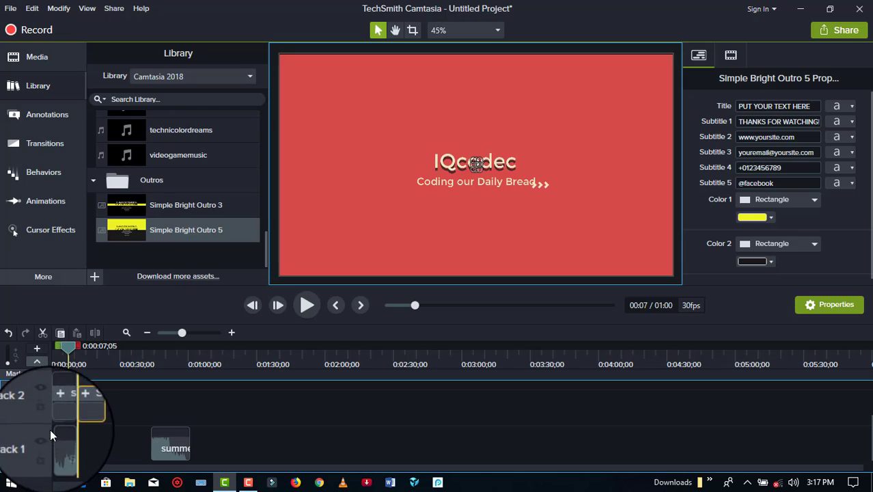